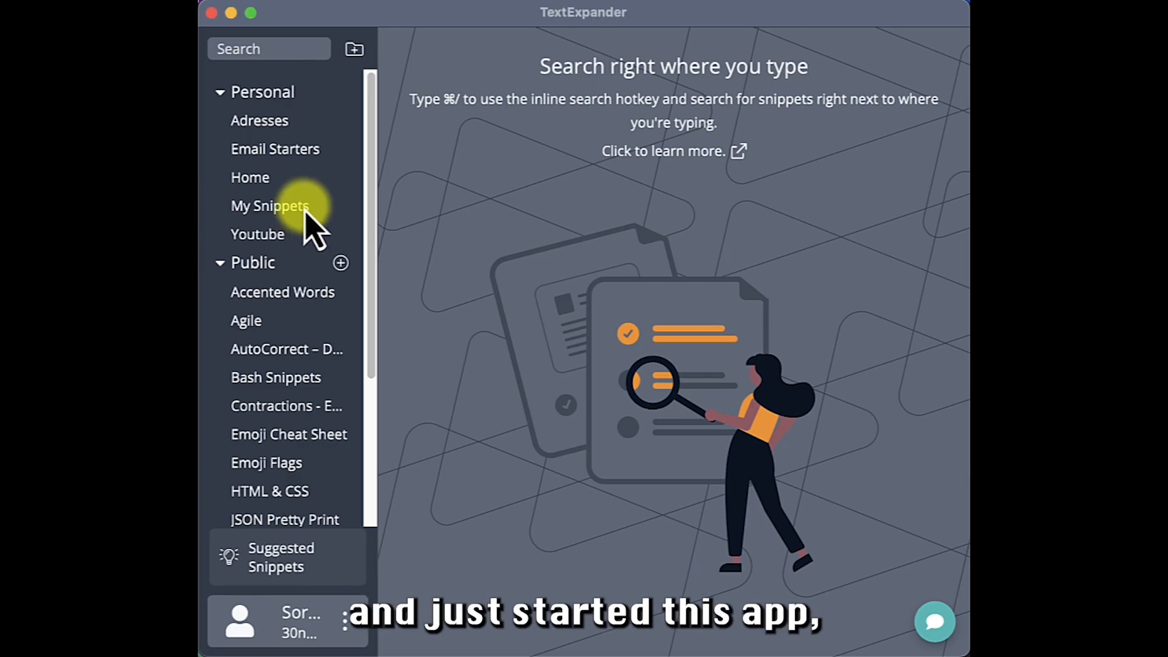
# Create a new plain text snippet in the My Snippets group with the content "Have a nice day".
pyautogui.click(306, 210)
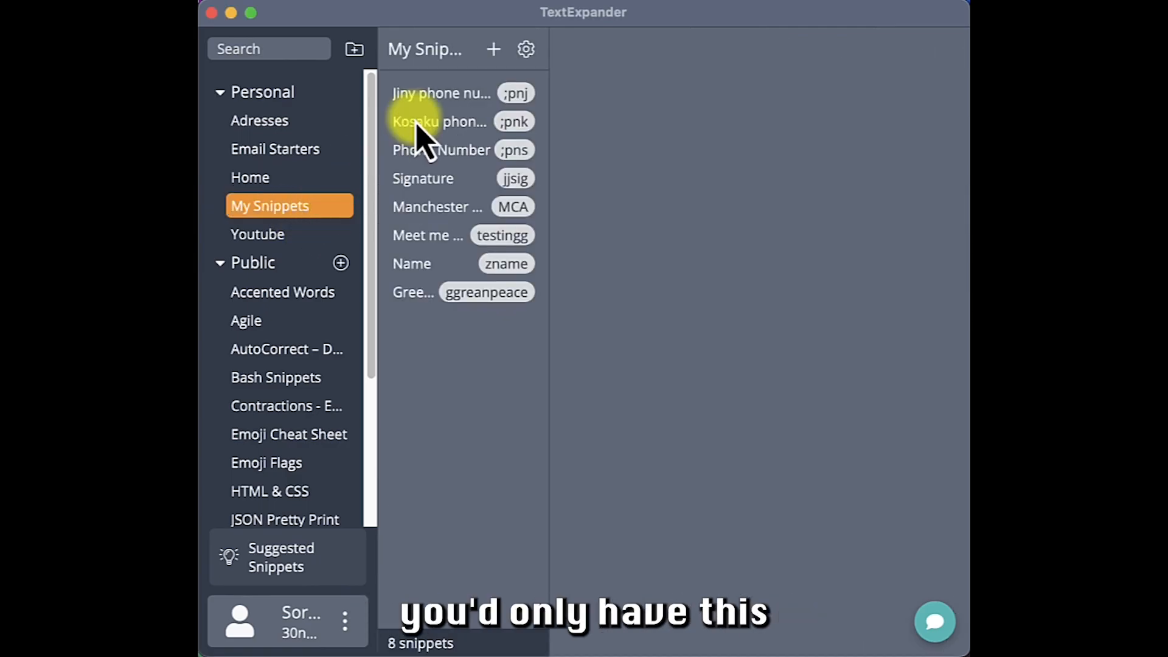
pyautogui.click(495, 51)
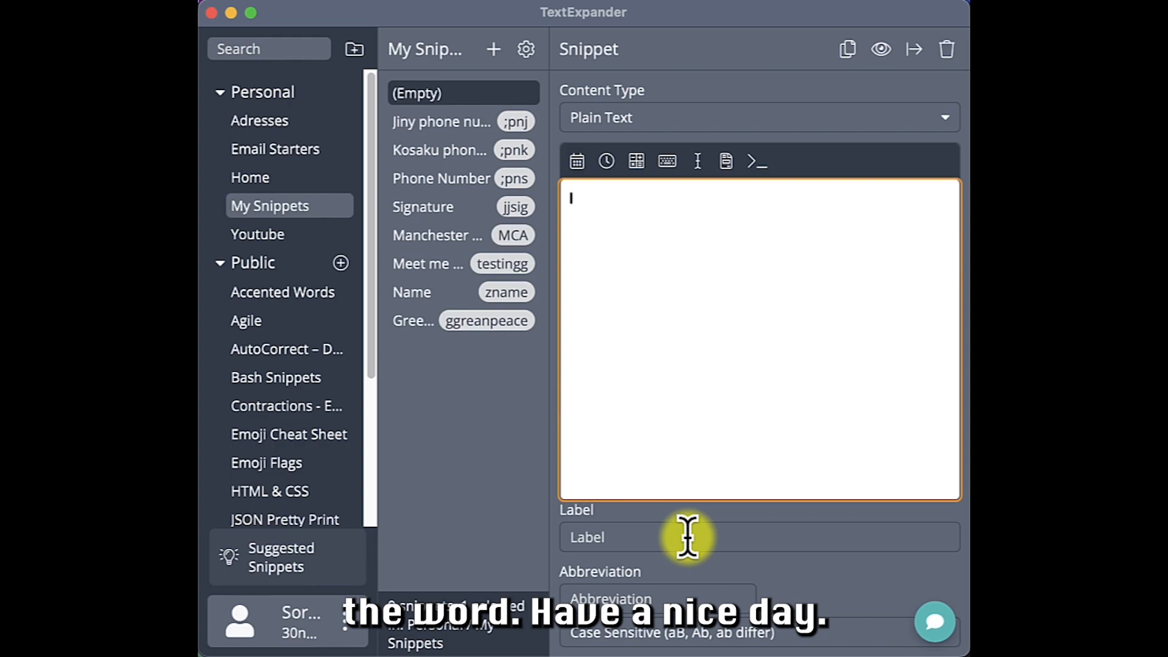
pyautogui.write('a nice')
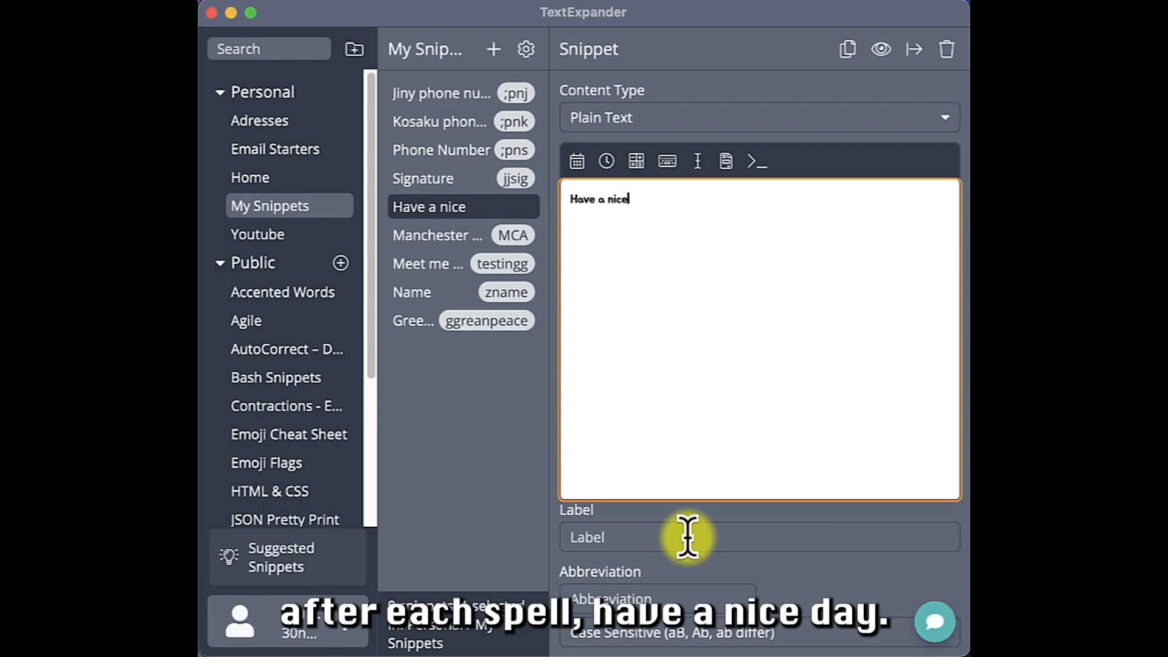
pyautogui.write(' day')
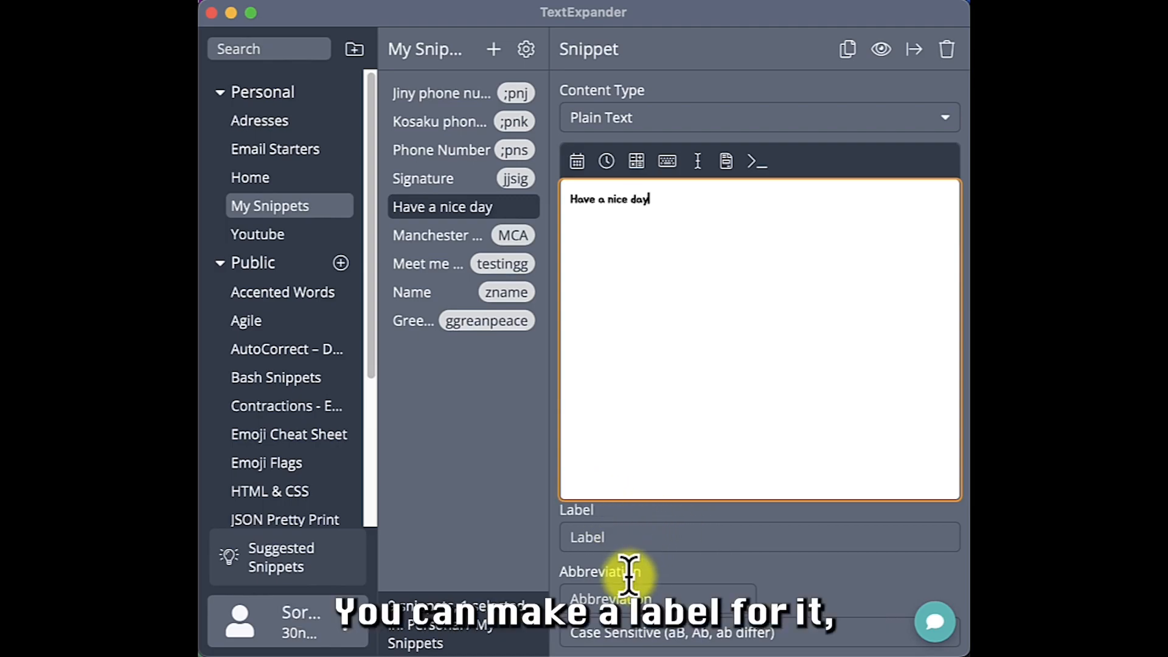
# Label the new snippet "Have a nice day".
pyautogui.click(663, 536)
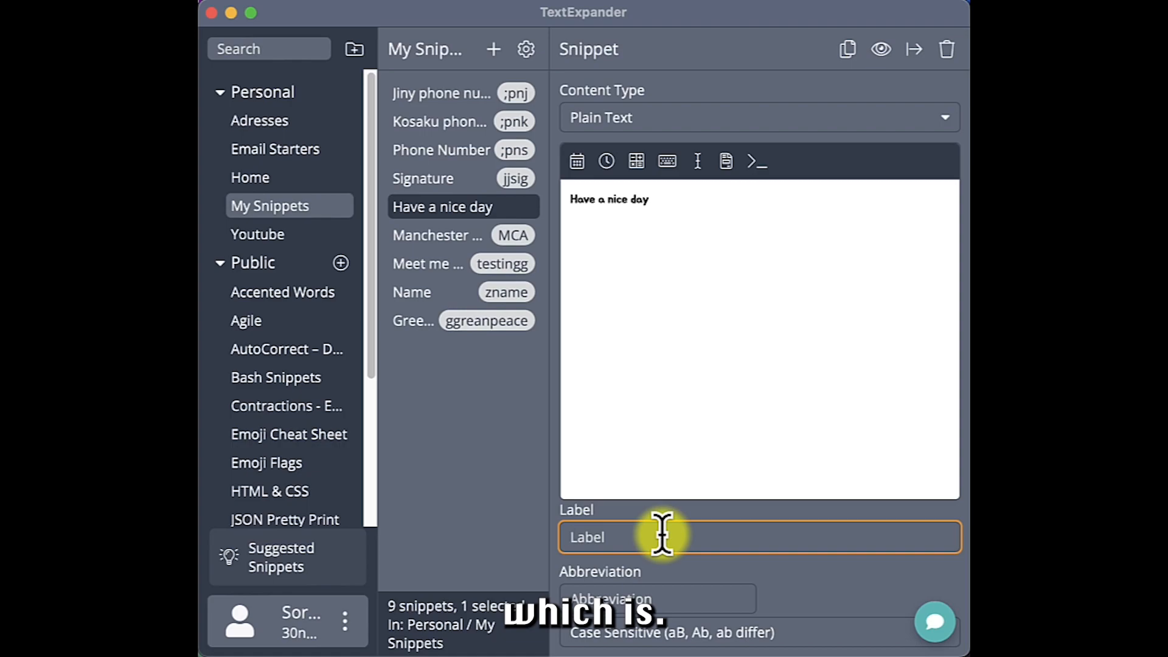
pyautogui.write('Have a nice')
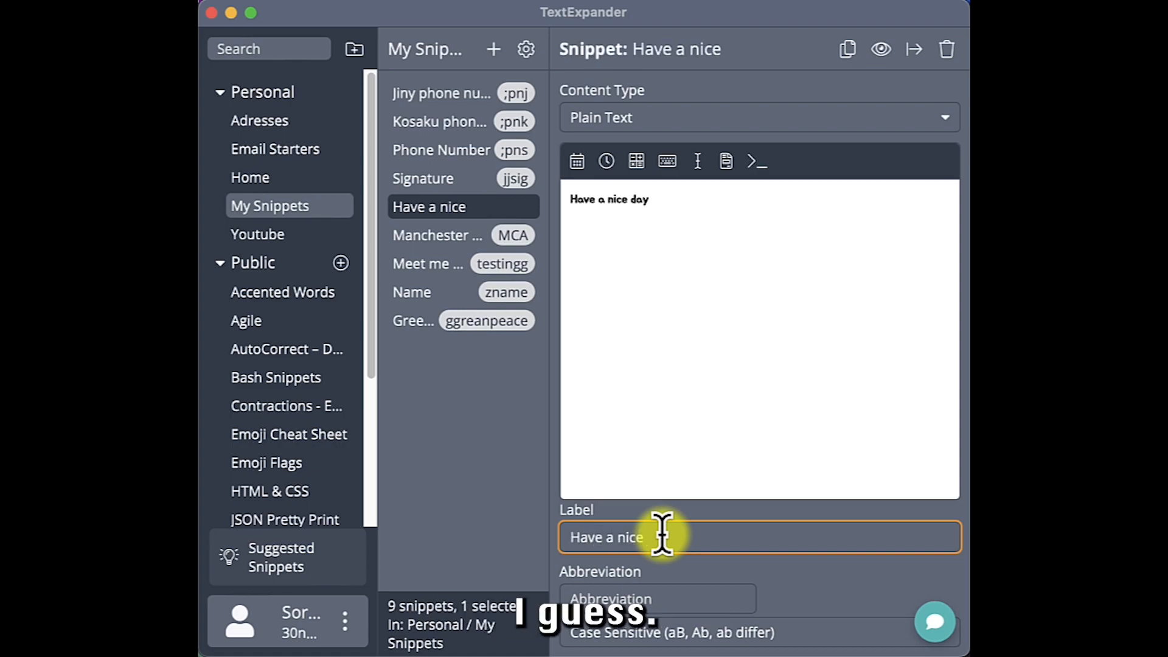
pyautogui.write(' day')
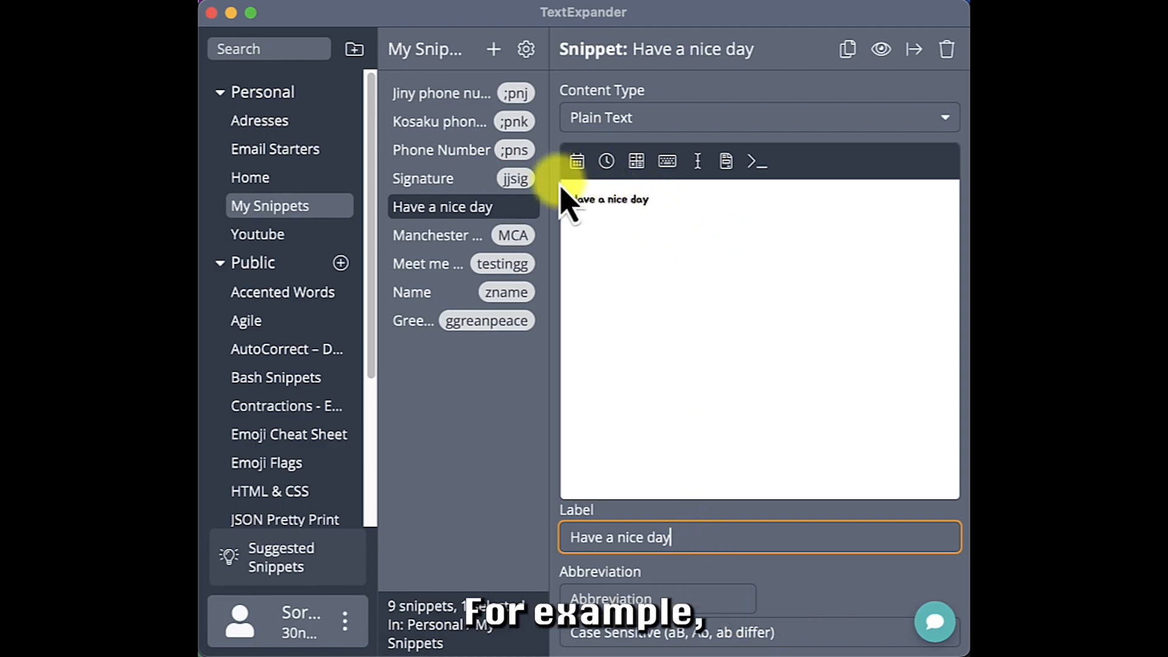
# Set the snippet's abbreviation to HND and try it out in a blank note in the Notes app.
pyautogui.click(673, 595)
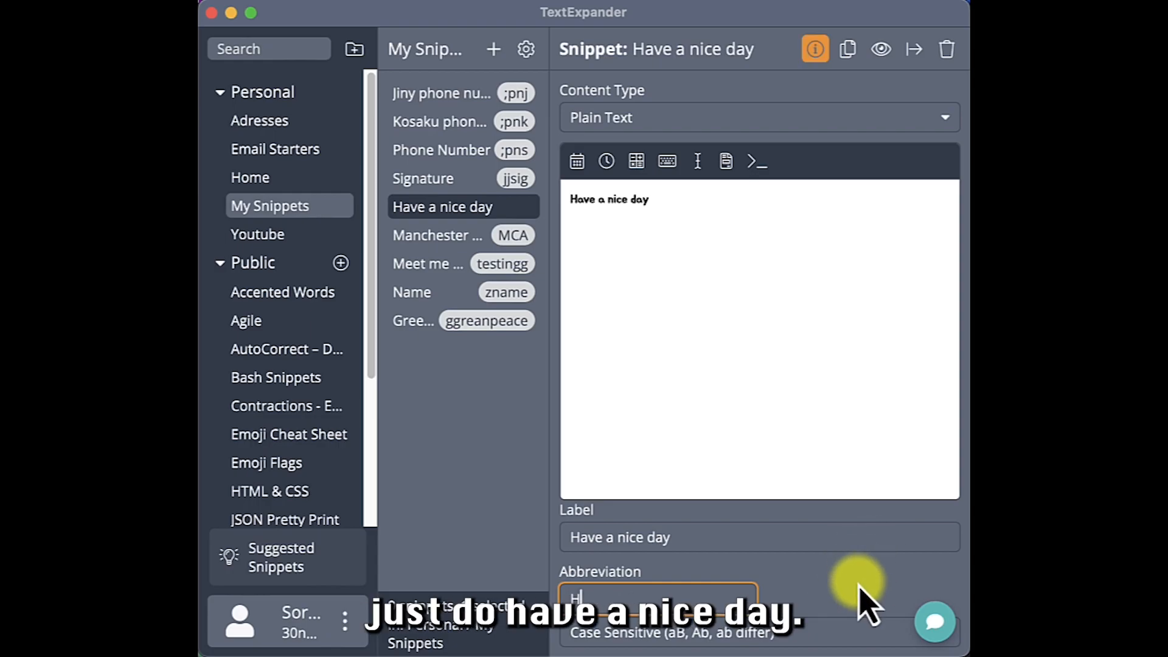
pyautogui.write('HND')
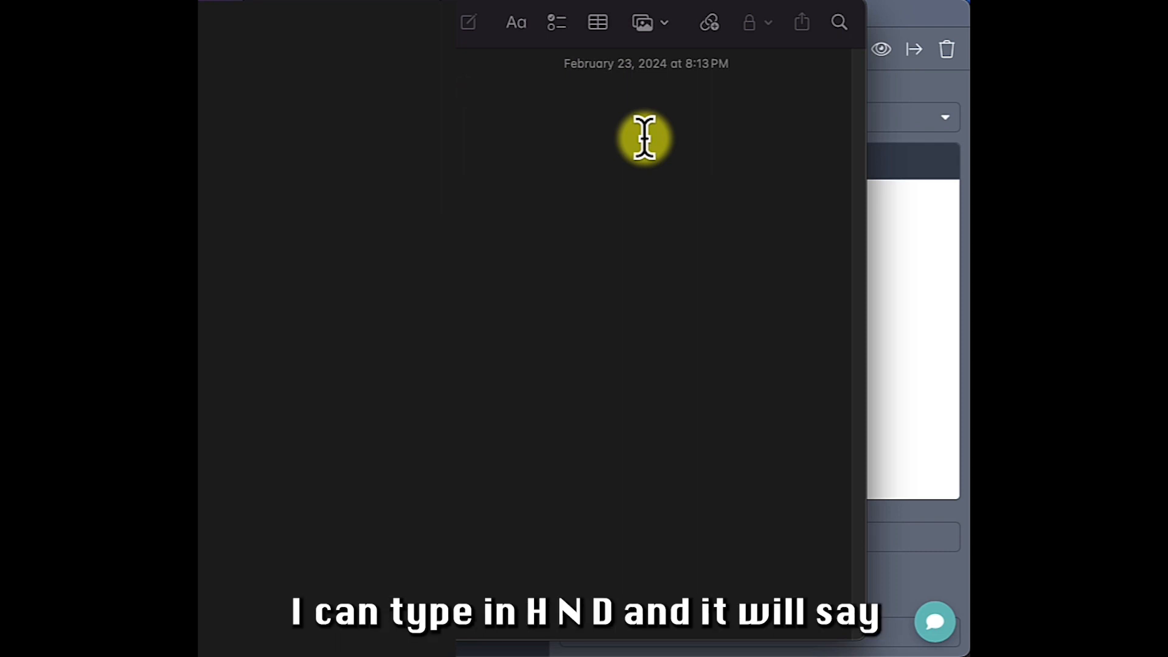
pyautogui.write('H')
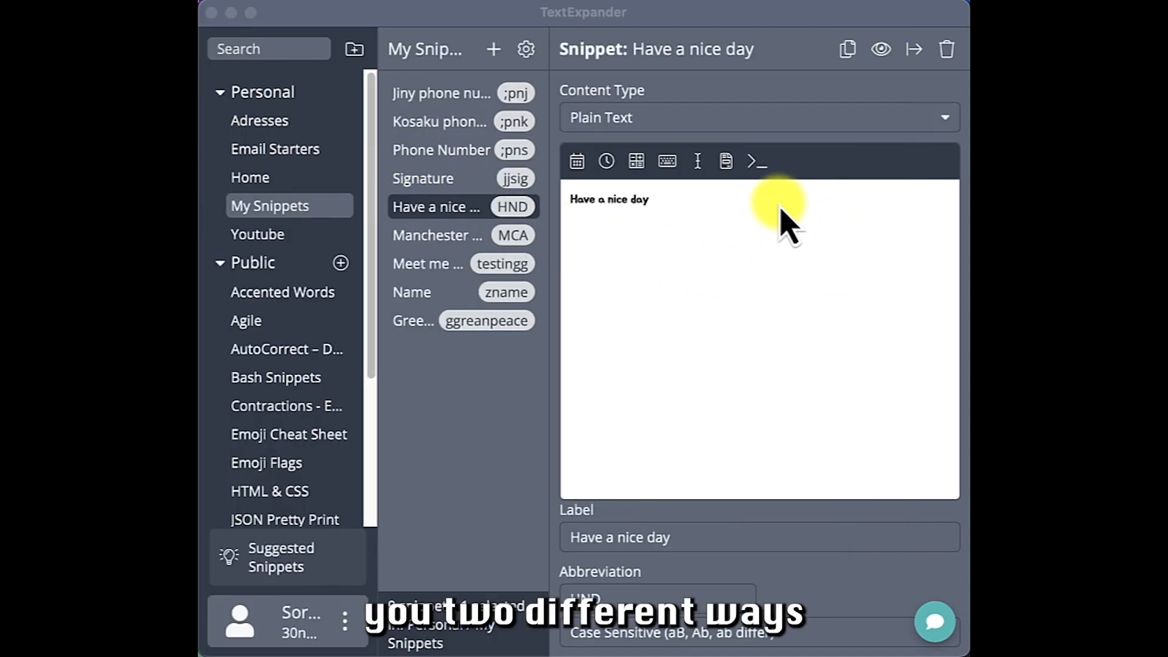
# Create another plain text snippet in My Snippets and begin its content with "Hello,".
pyautogui.click(491, 50)
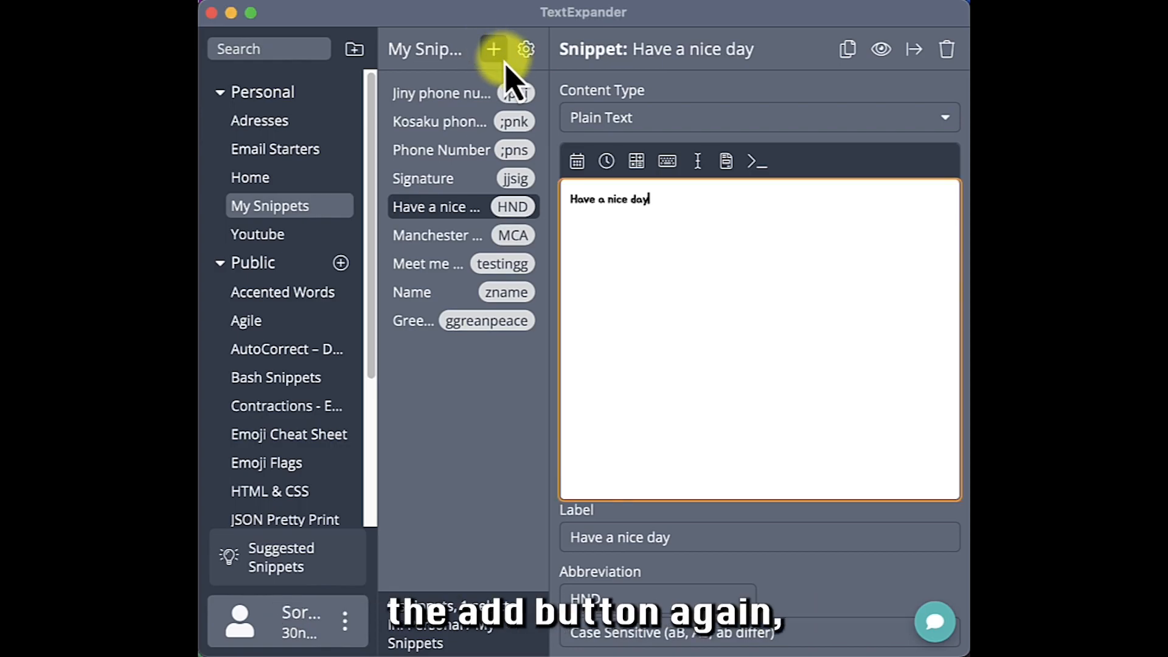
pyautogui.click(497, 54)
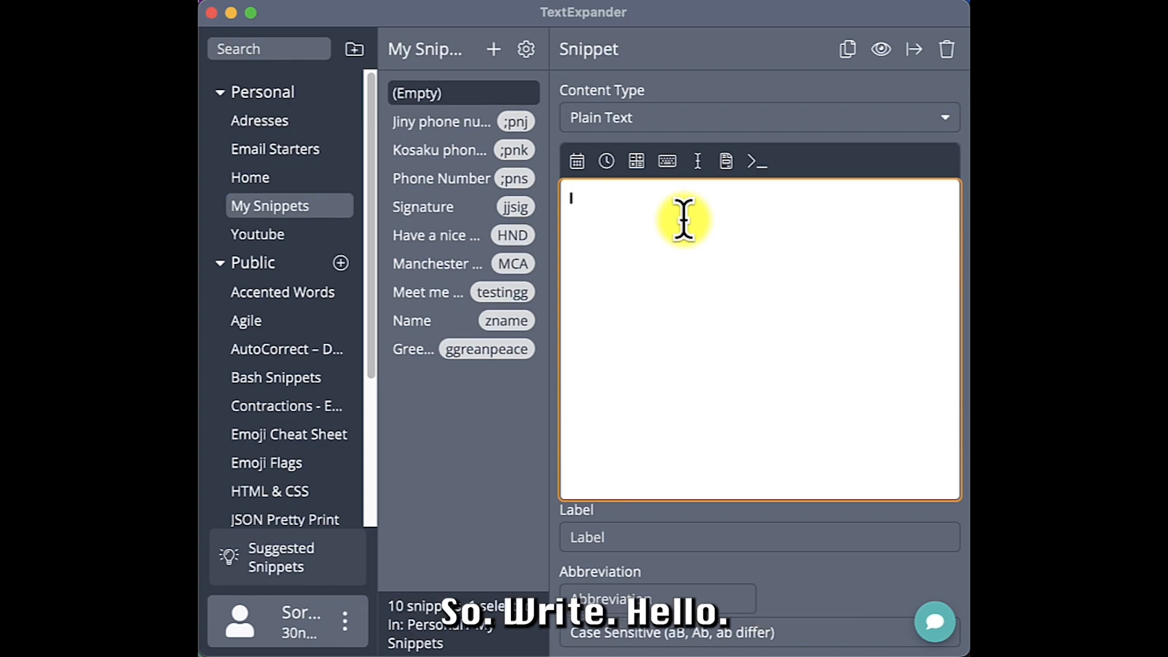
pyautogui.write('Hello,')
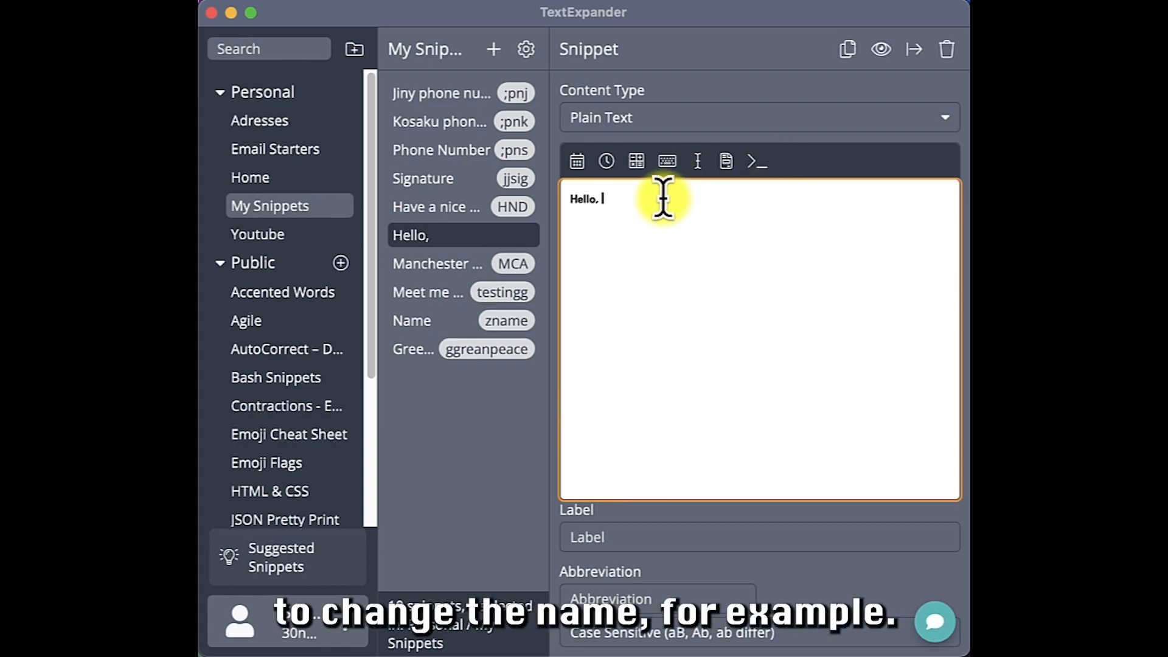
# Examine the date, time, date math, key, cursor and fill-in elements that can be inserted into the snippet.
pyautogui.click(582, 172)
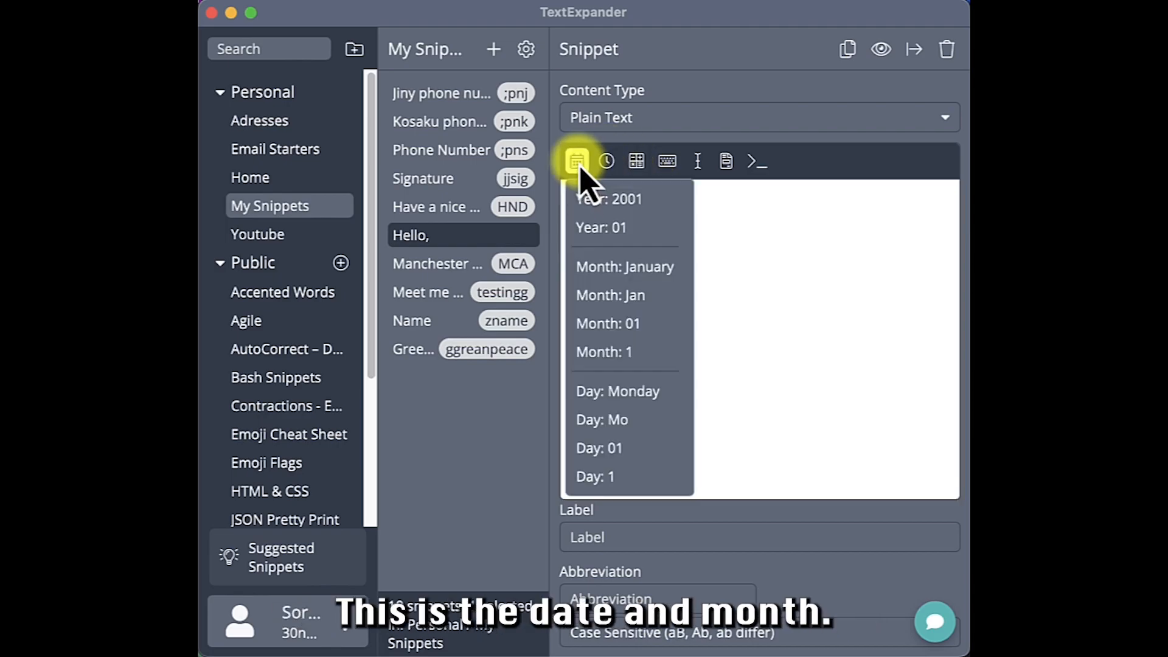
pyautogui.click(606, 167)
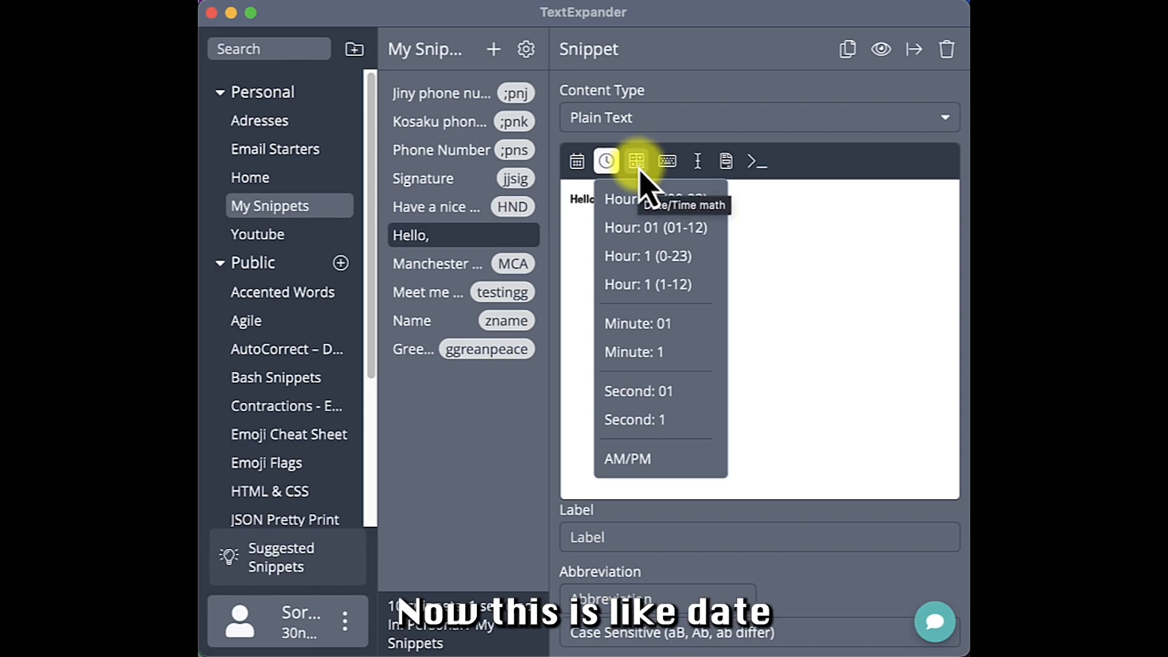
pyautogui.click(637, 162)
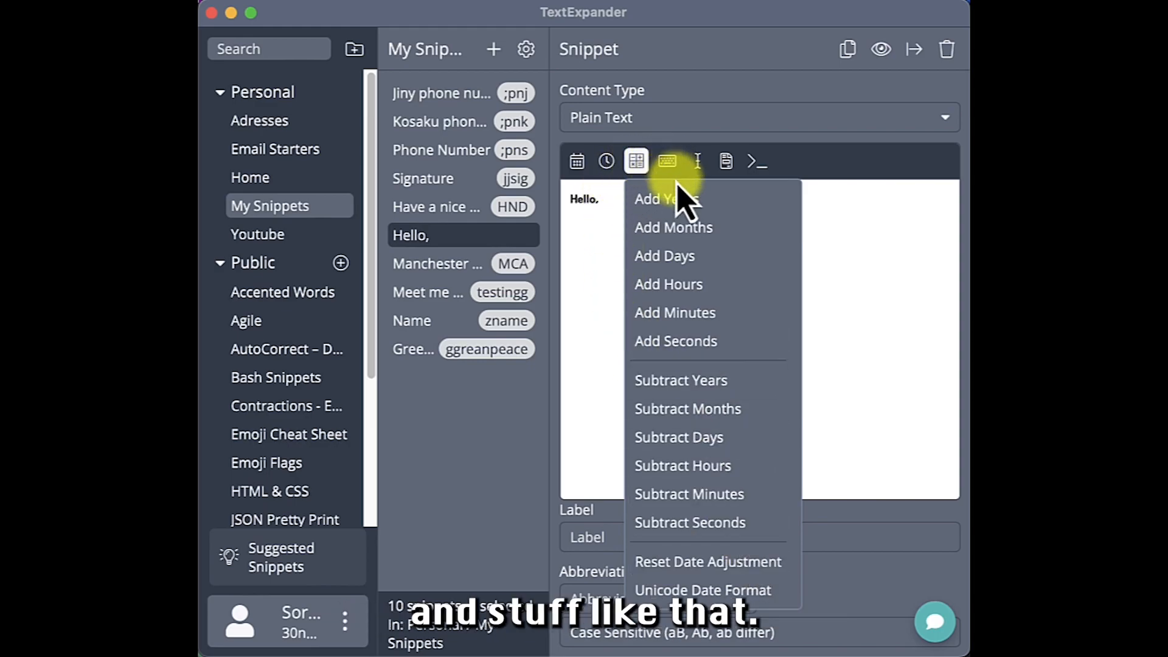
pyautogui.click(672, 166)
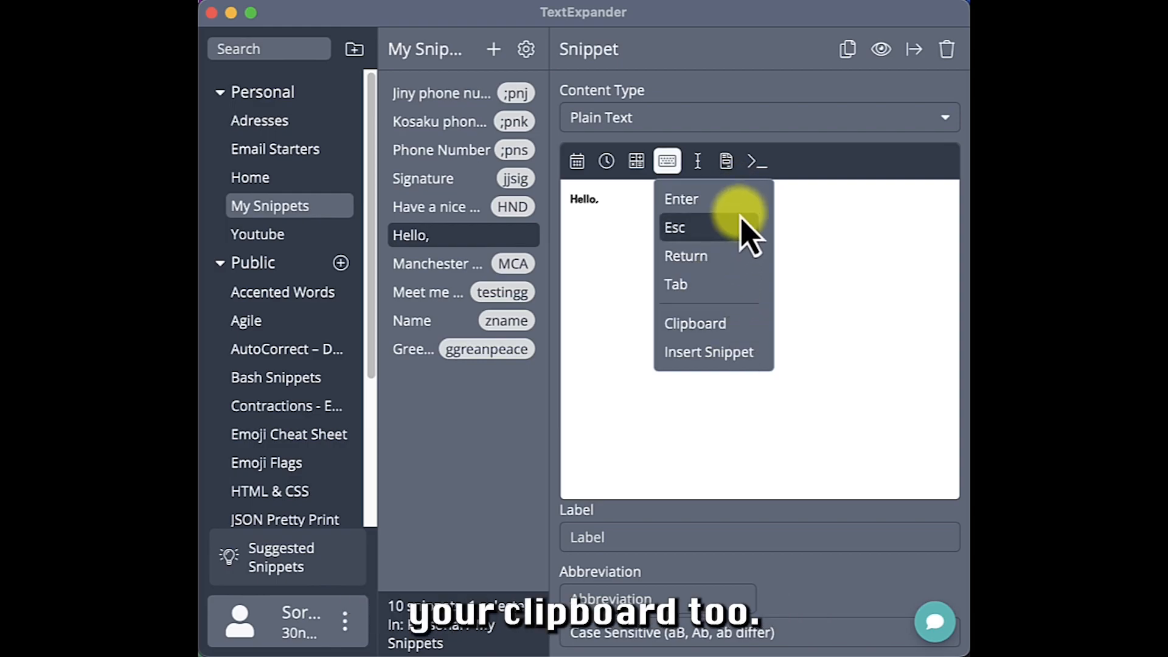
pyautogui.click(698, 161)
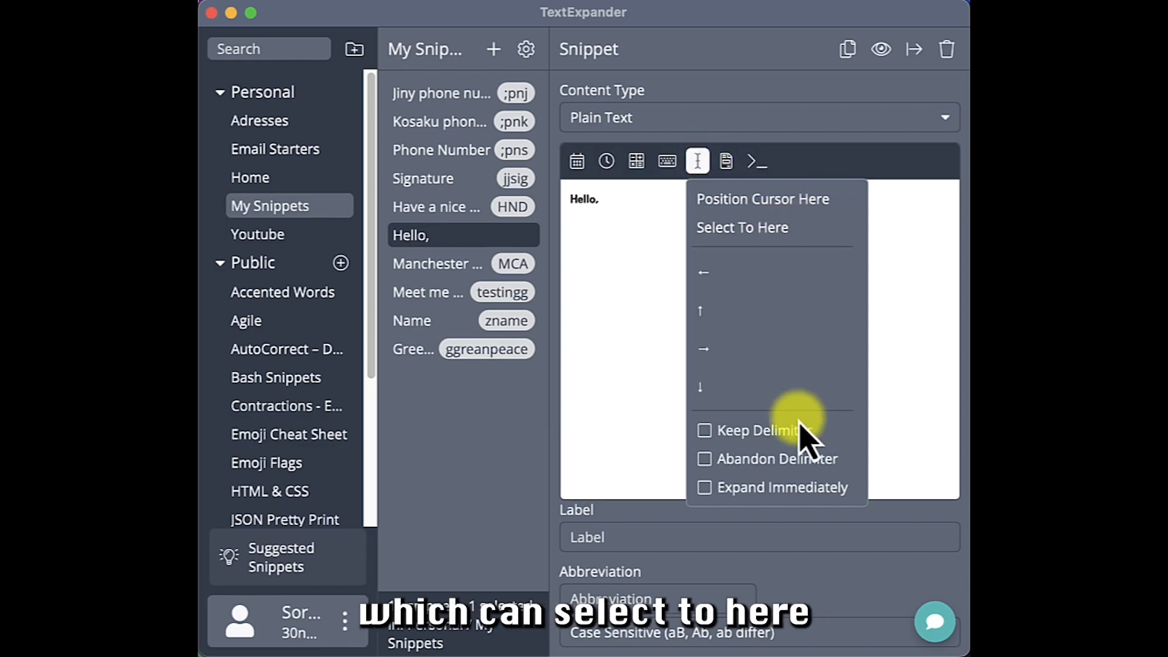
pyautogui.click(727, 161)
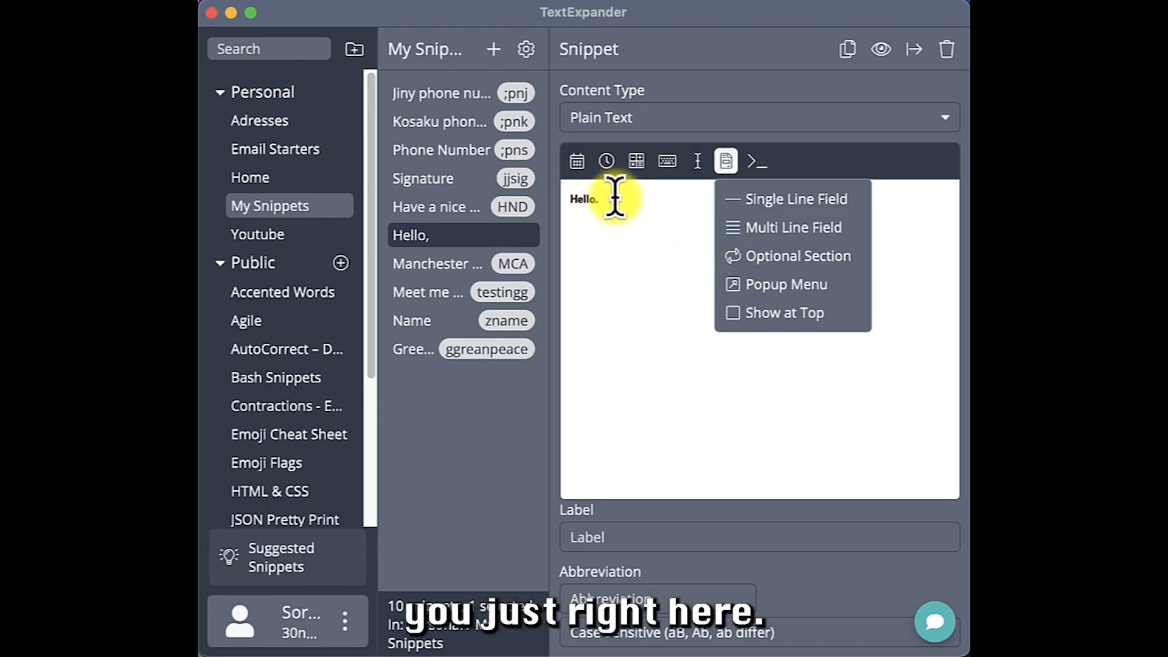
pyautogui.click(805, 188)
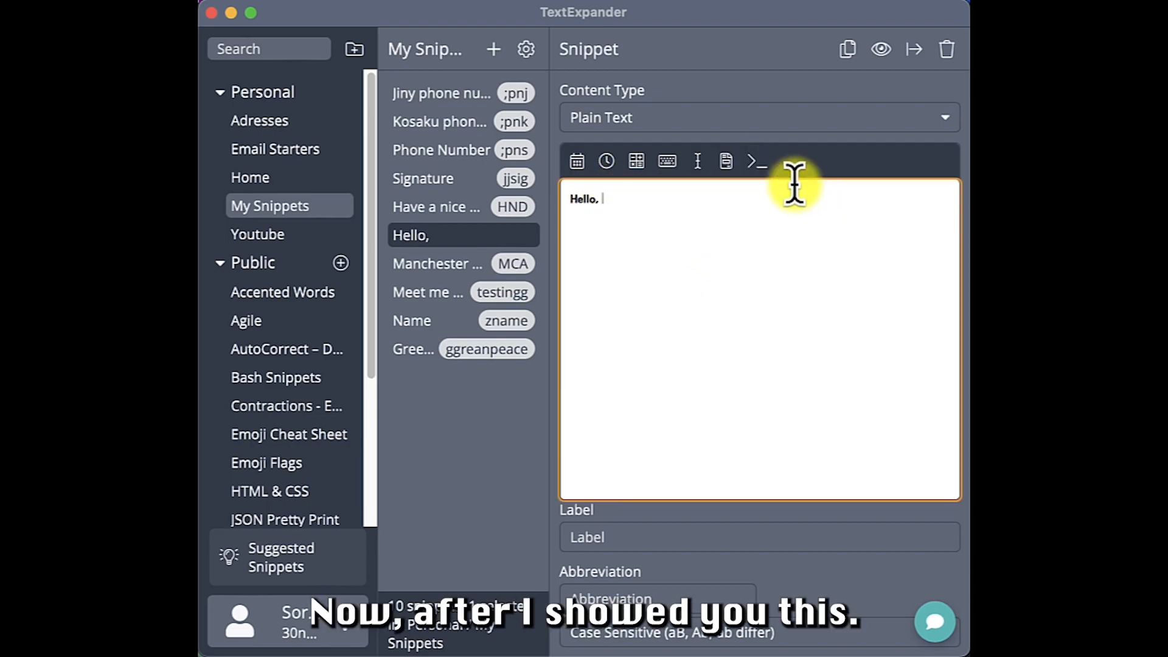
# Insert a single line fill-in field named "Name" after "Hello,", leaving its default text empty and its width at 20.
pyautogui.click(730, 173)
pyautogui.click(761, 197)
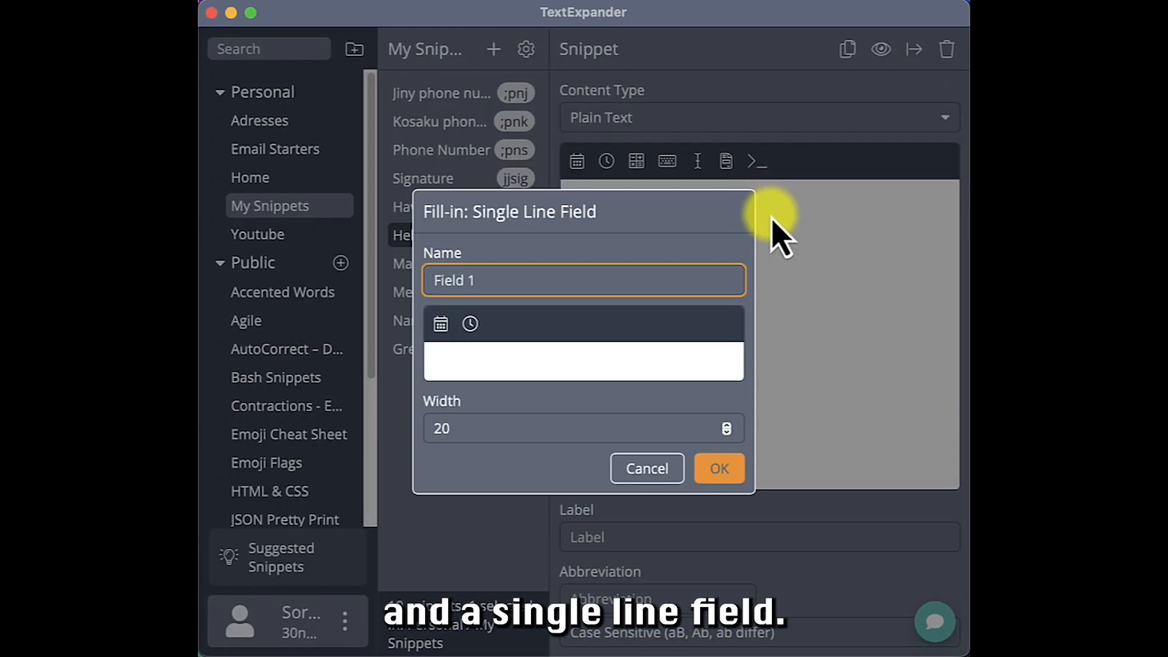
pyautogui.write('Nm')
pyautogui.press('BackSpace')
pyautogui.write('ame')
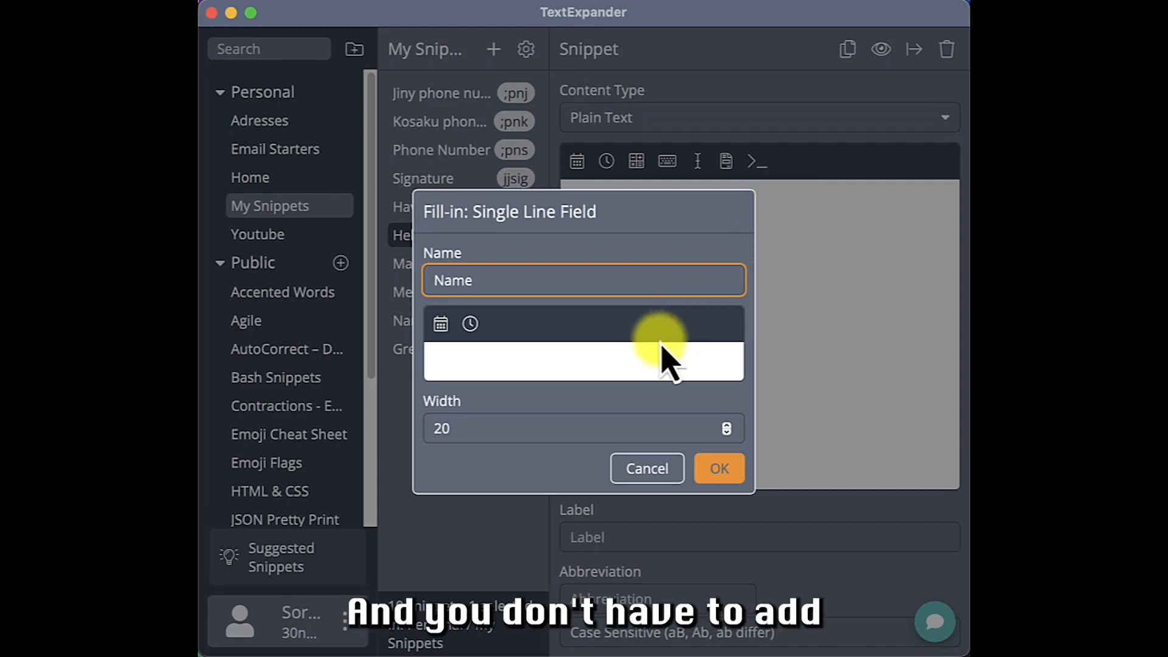
pyautogui.click(647, 356)
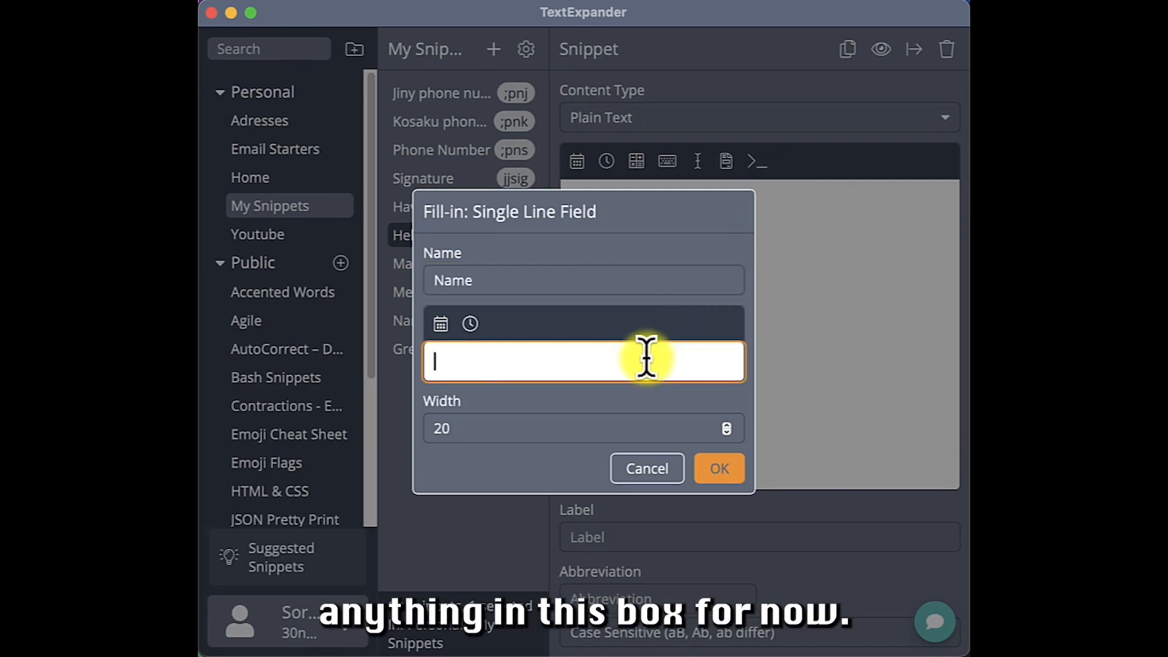
pyautogui.click(636, 426)
pyautogui.click(539, 466)
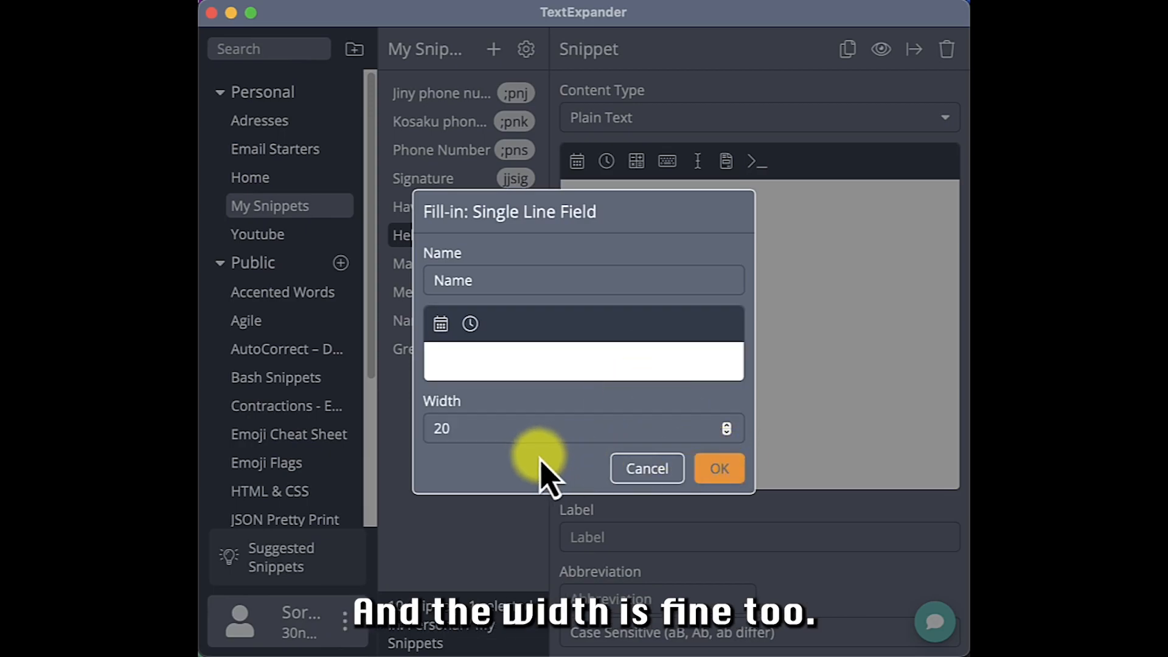
pyautogui.click(718, 470)
pyautogui.moveTo(665, 195); pyautogui.dragTo(563, 200)
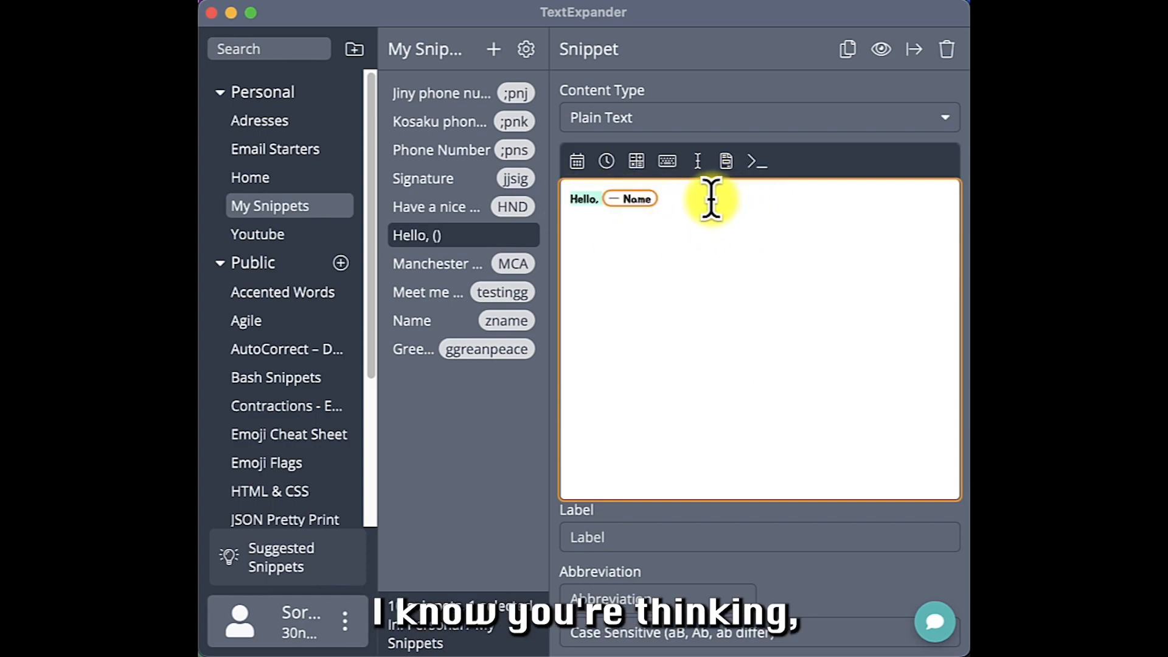
# Add a new paragraph reading "Lets meet at" followed by a multi line fill-in field named "Place".
pyautogui.click(710, 198)
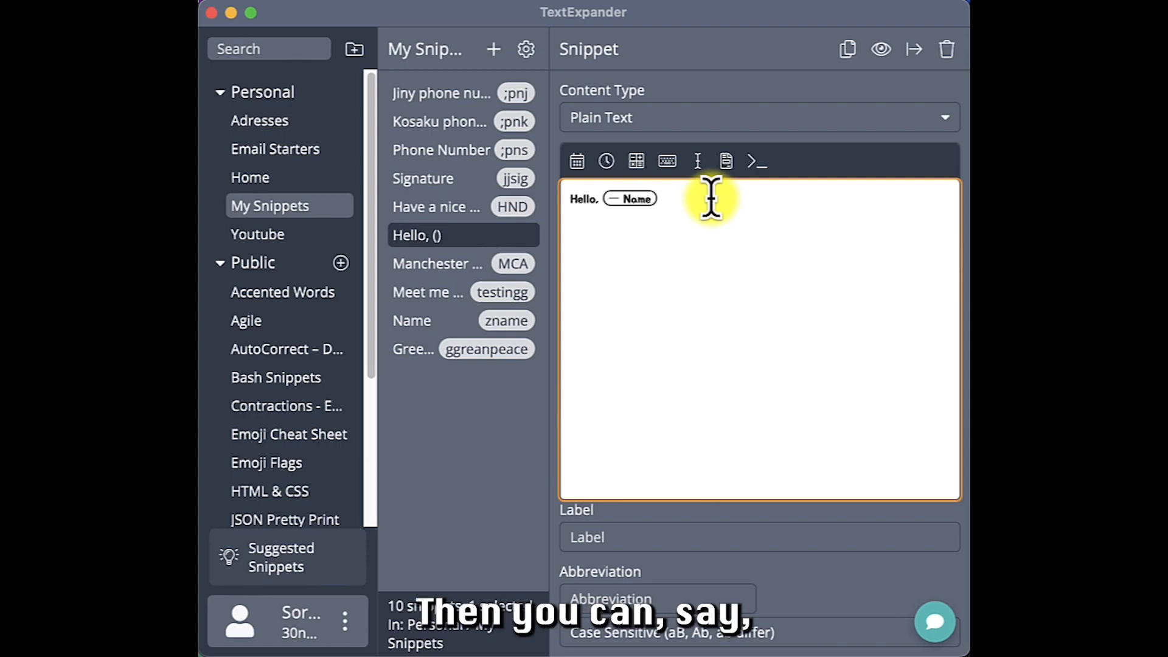
pyautogui.write('Lets meet at')
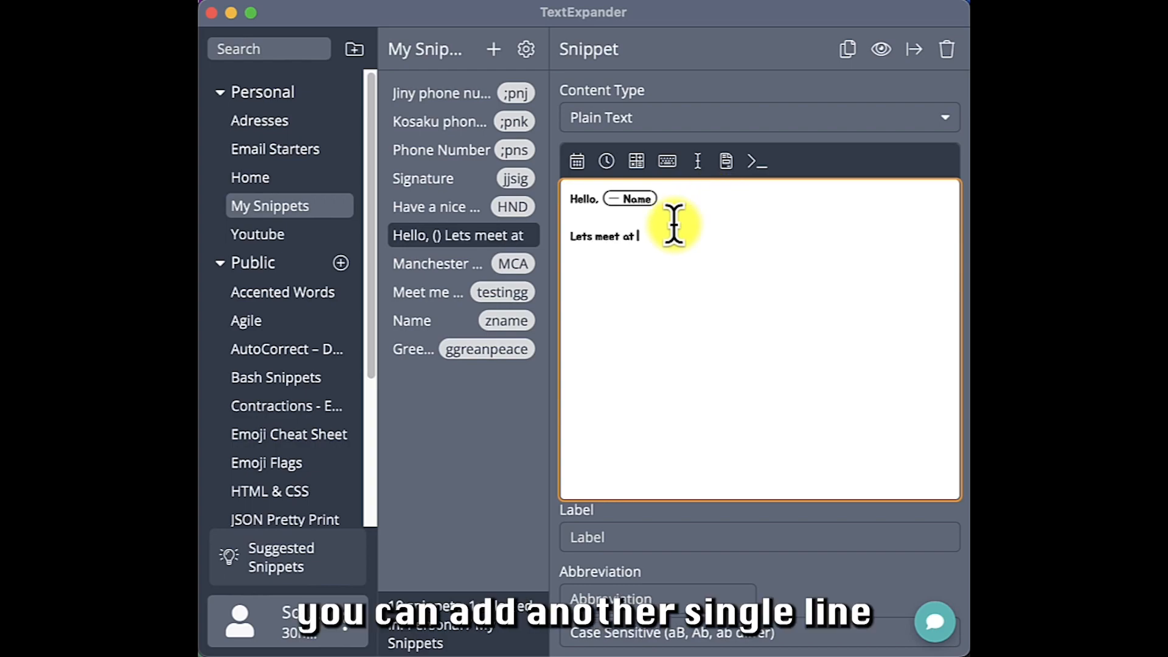
pyautogui.click(697, 161)
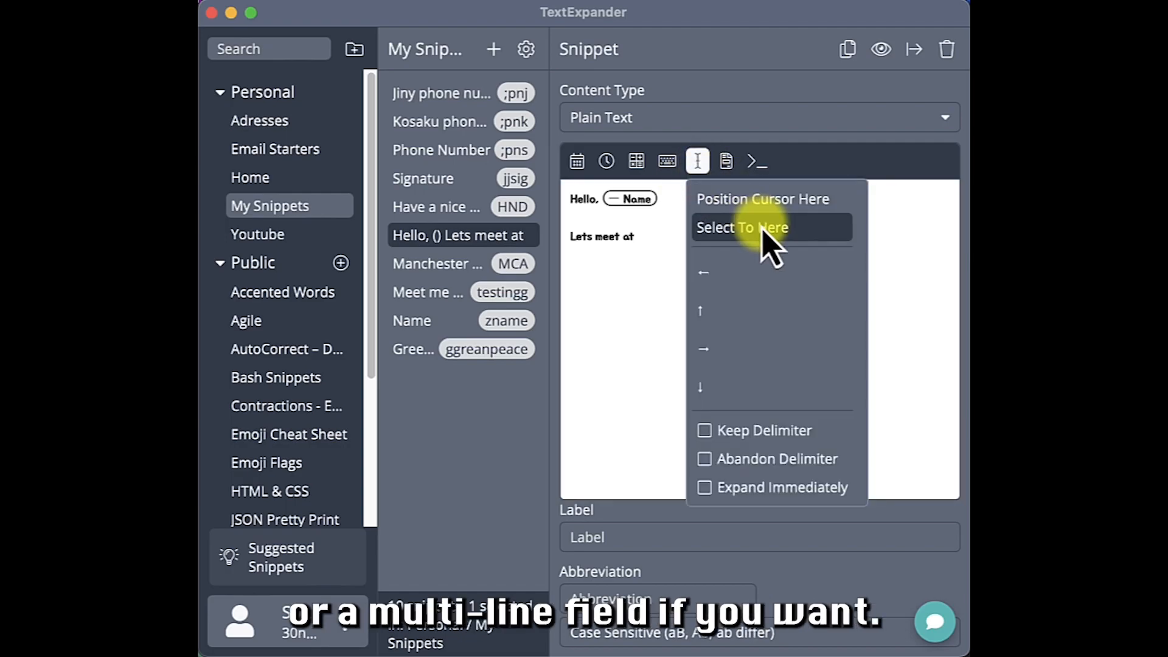
pyautogui.click(726, 161)
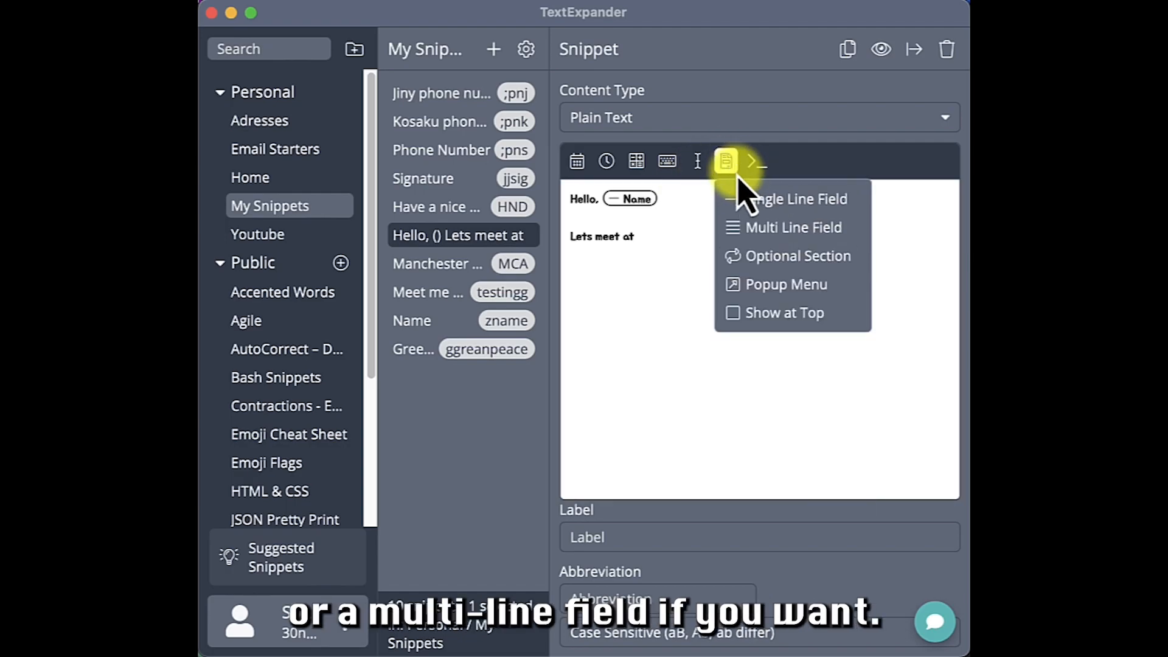
pyautogui.click(829, 229)
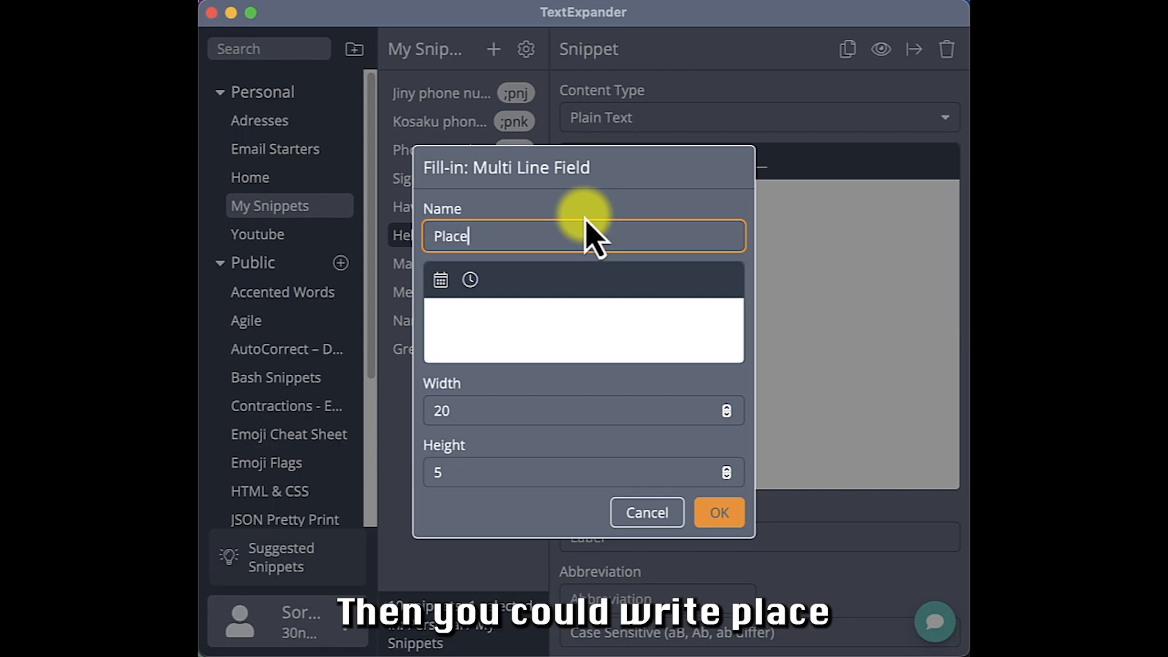
pyautogui.write('Place')
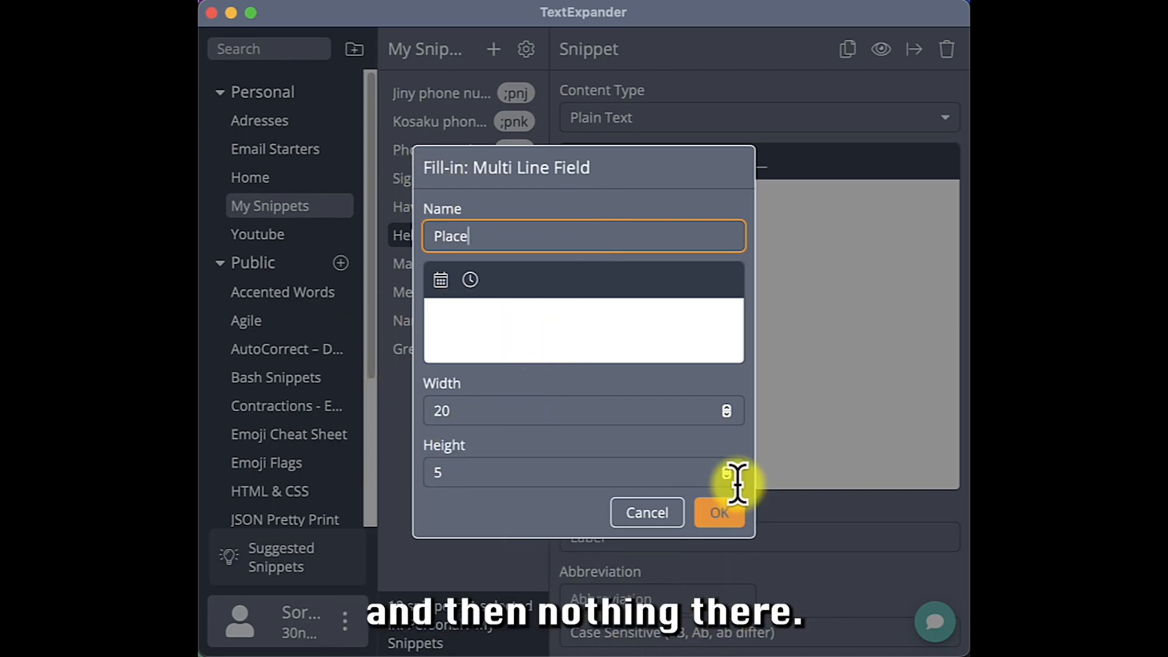
pyautogui.click(727, 514)
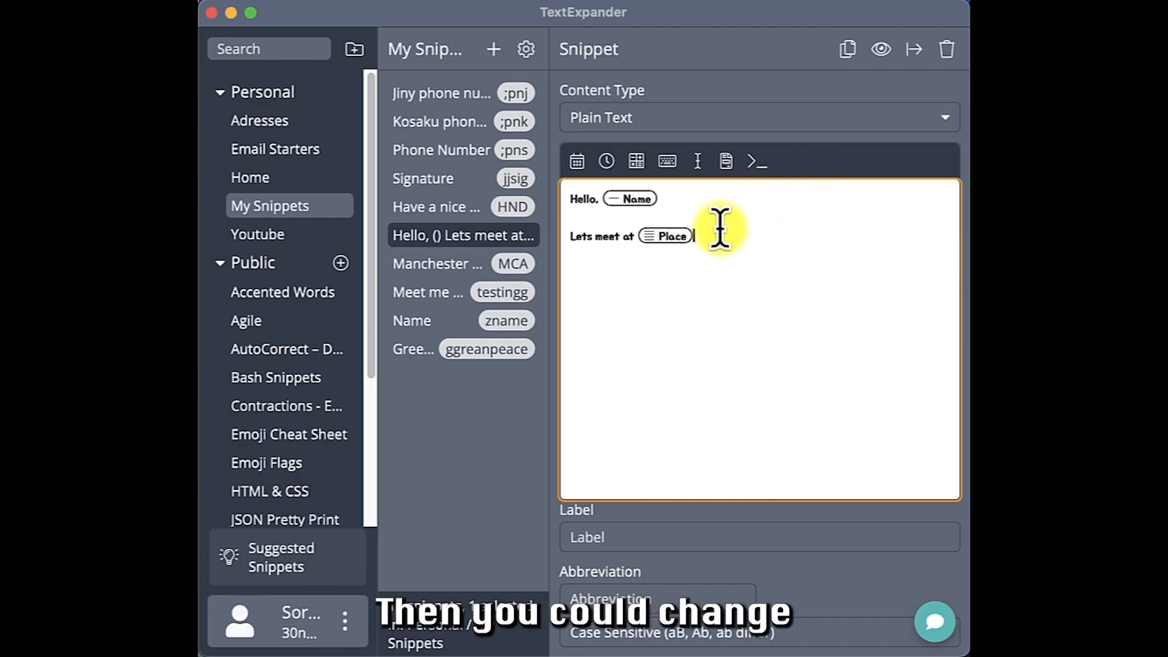
# Continue the meeting text with ". See you at" followed by the "Month: January" and "Hour: 01 (01-12)" elements, separated by a comma.
pyautogui.write('.')
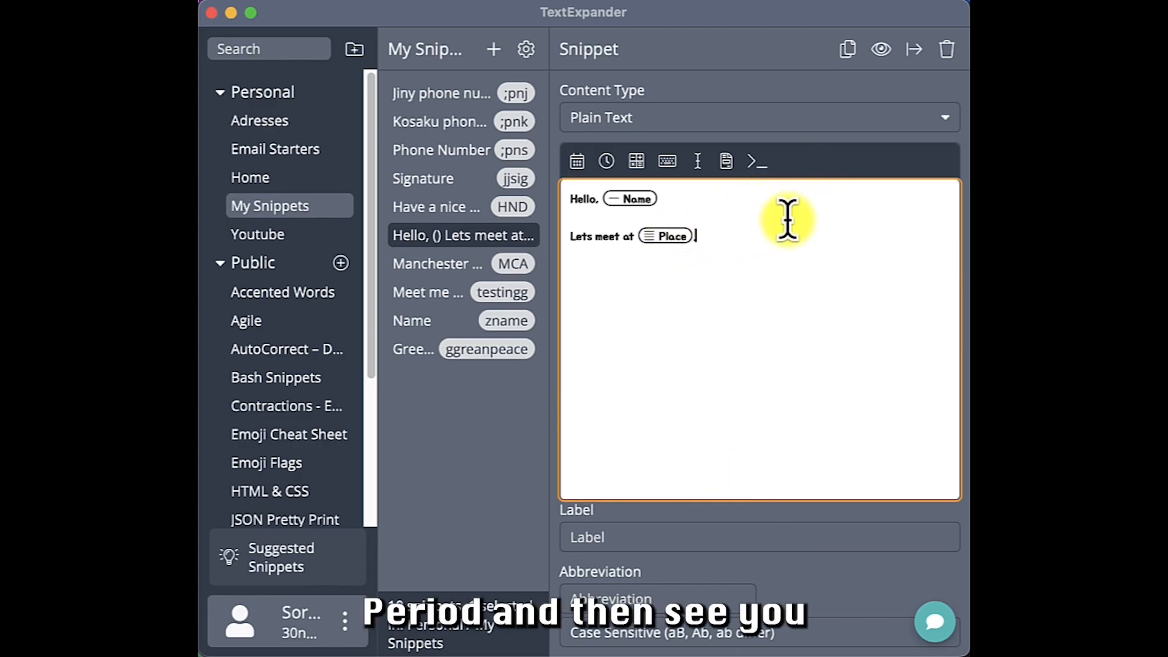
pyautogui.write(' See you at')
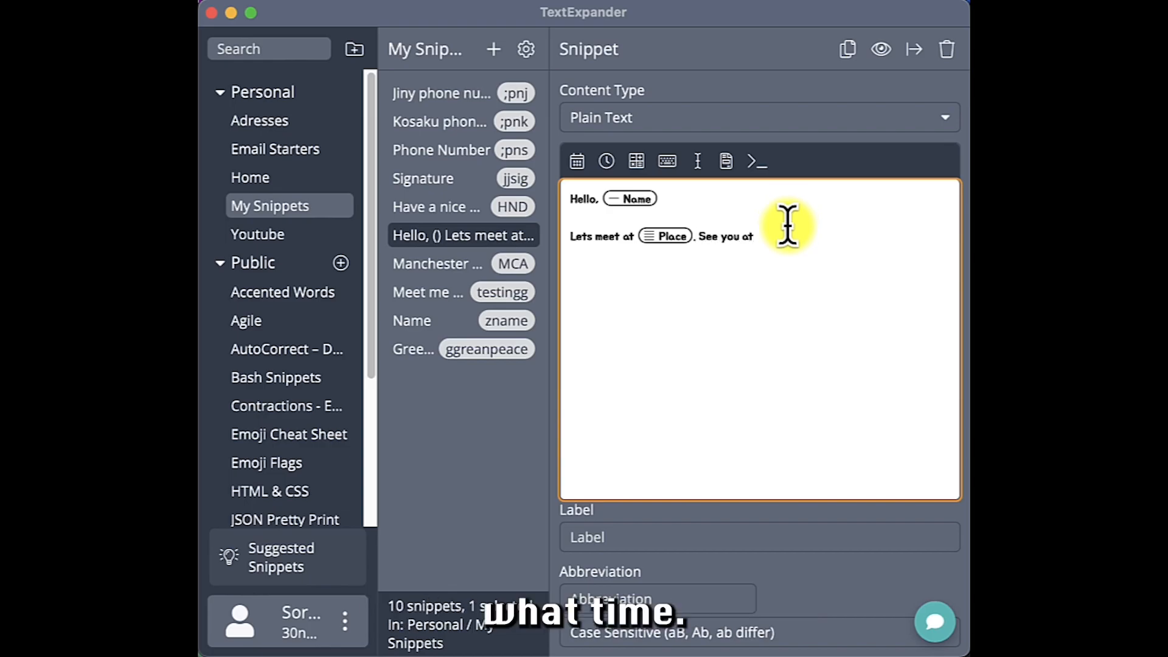
pyautogui.click(577, 161)
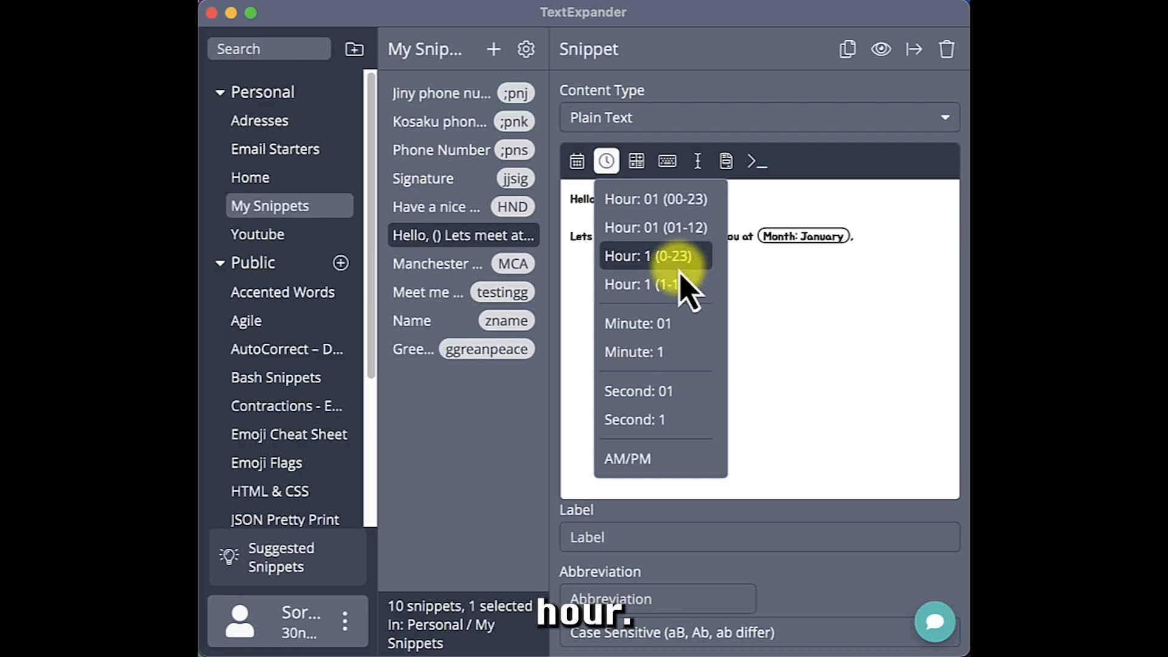
pyautogui.click(669, 227)
pyautogui.click(636, 162)
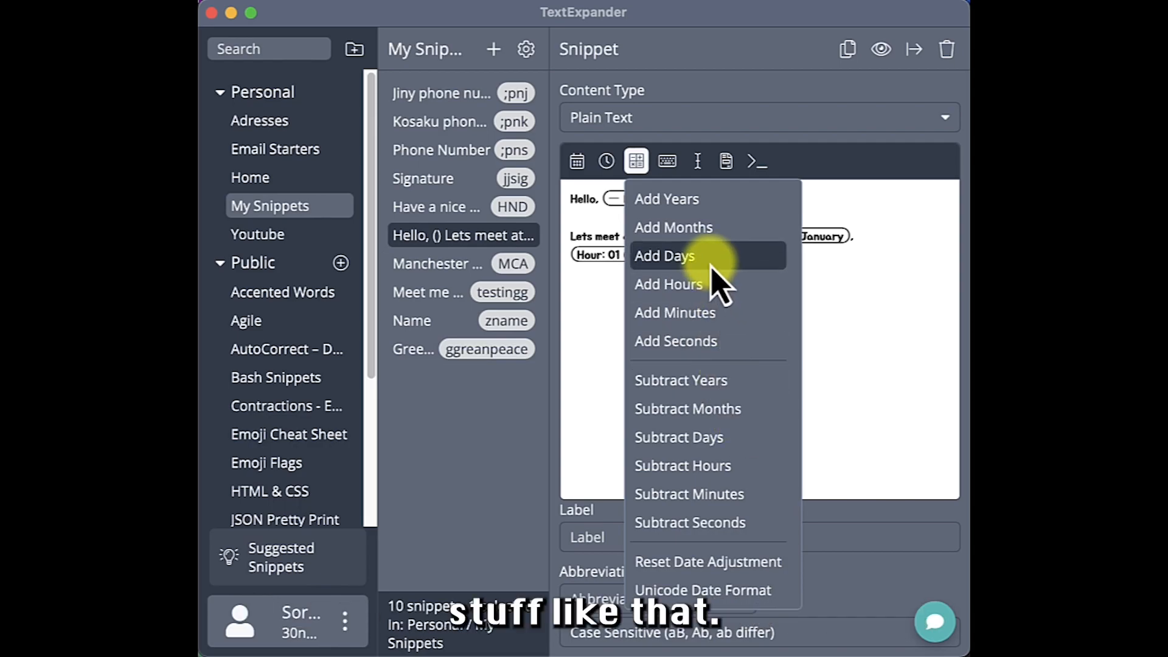
pyautogui.click(733, 259)
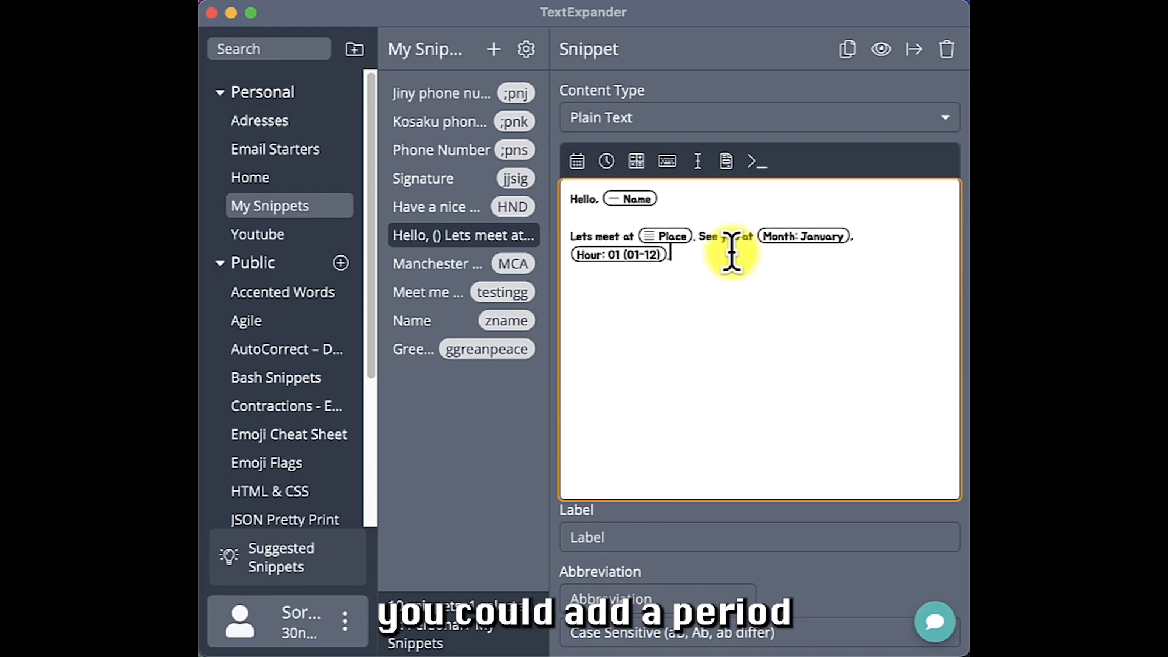
# End the sentence with a period and add a closing paragraph reading "Thanks".
pyautogui.write('.  ')
pyautogui.write('T')
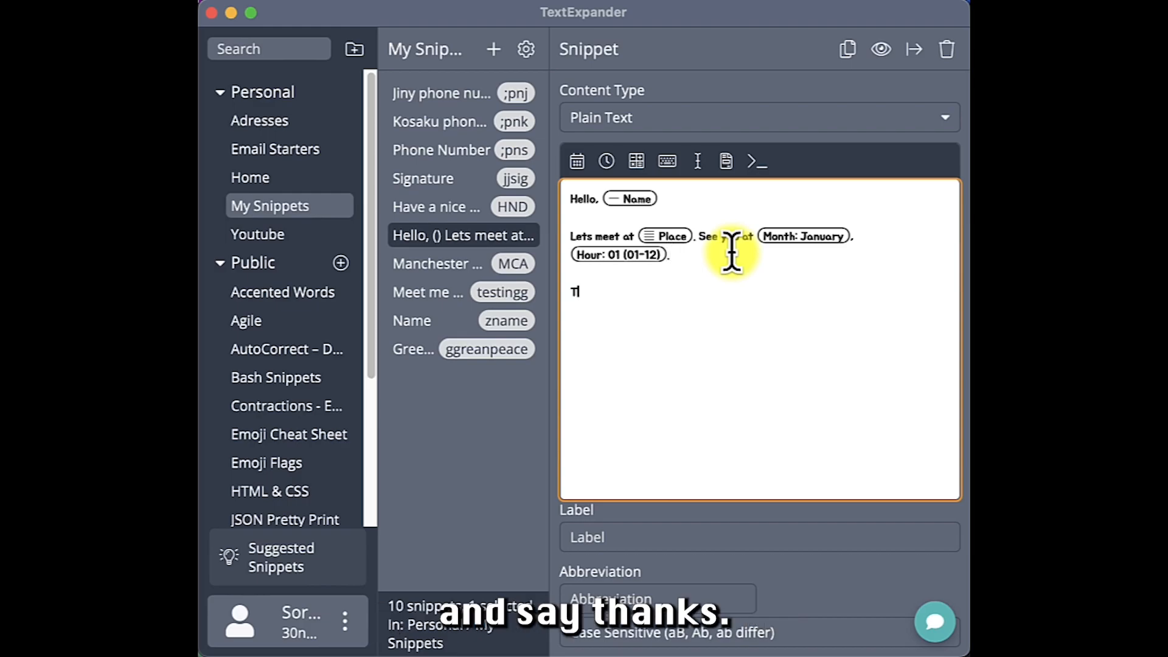
pyautogui.write('hanks')
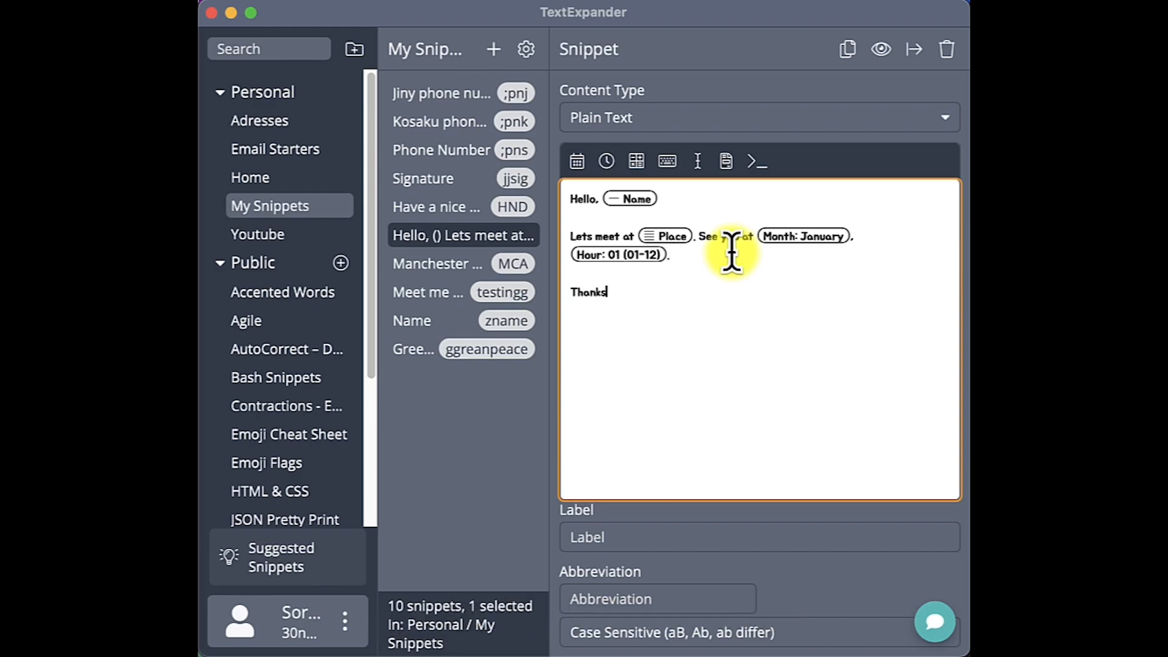
# Label the snippet "Meeting" and give it the abbreviation "MEET".
pyautogui.click(691, 535)
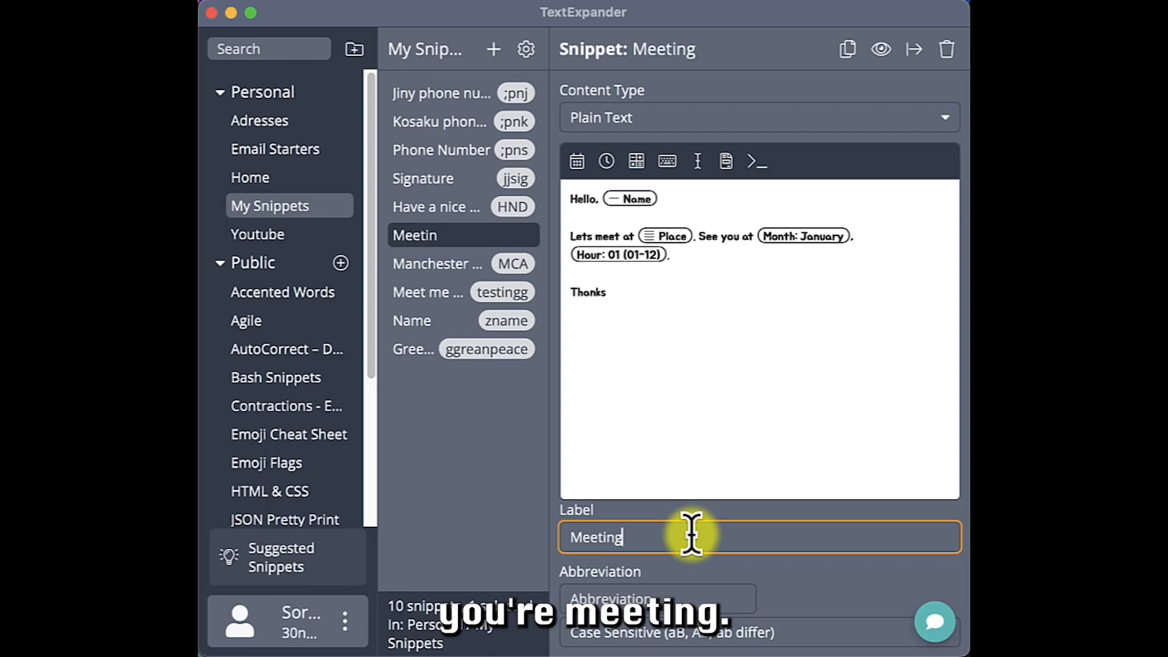
pyautogui.click(692, 585)
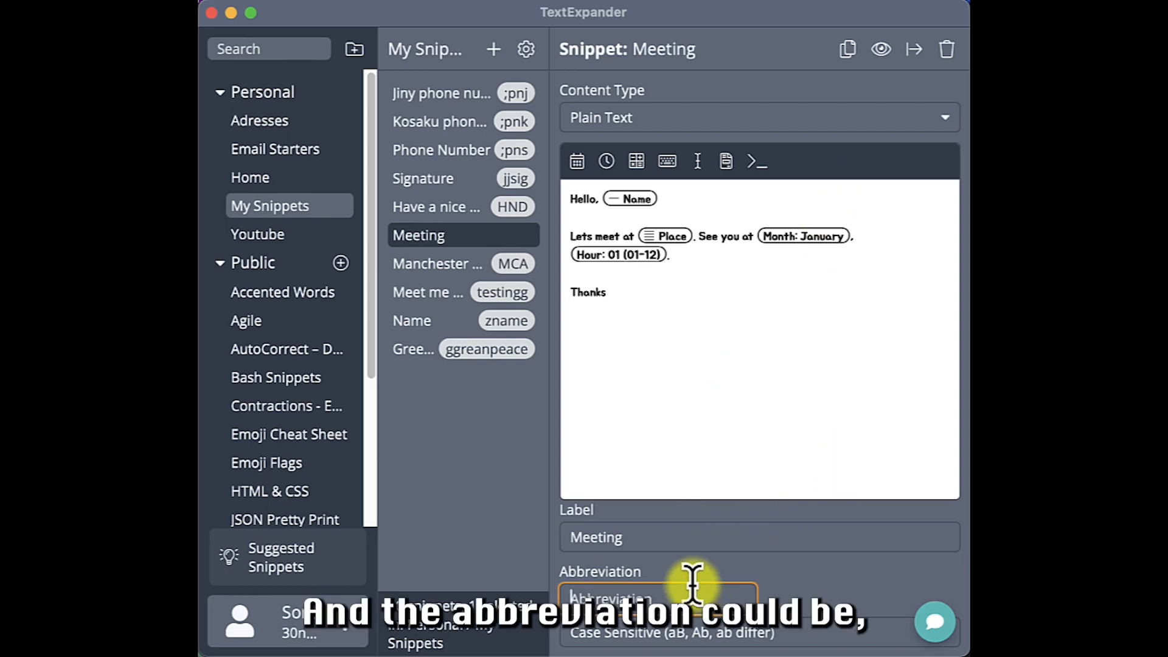
pyautogui.write('MEE')
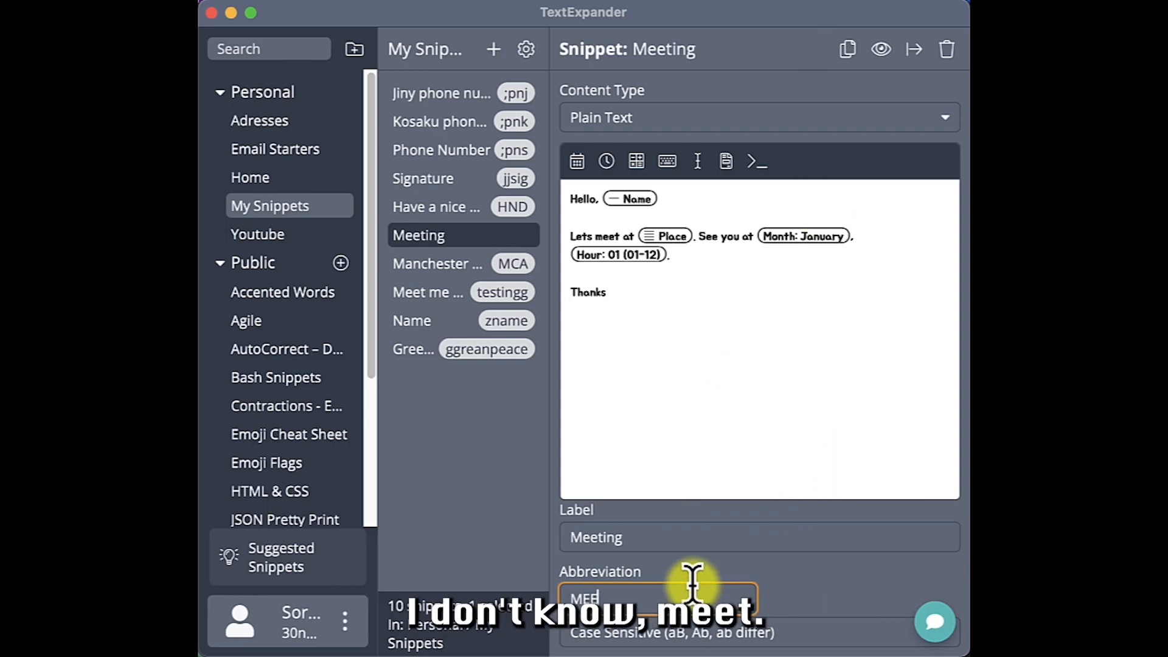
pyautogui.write('T')
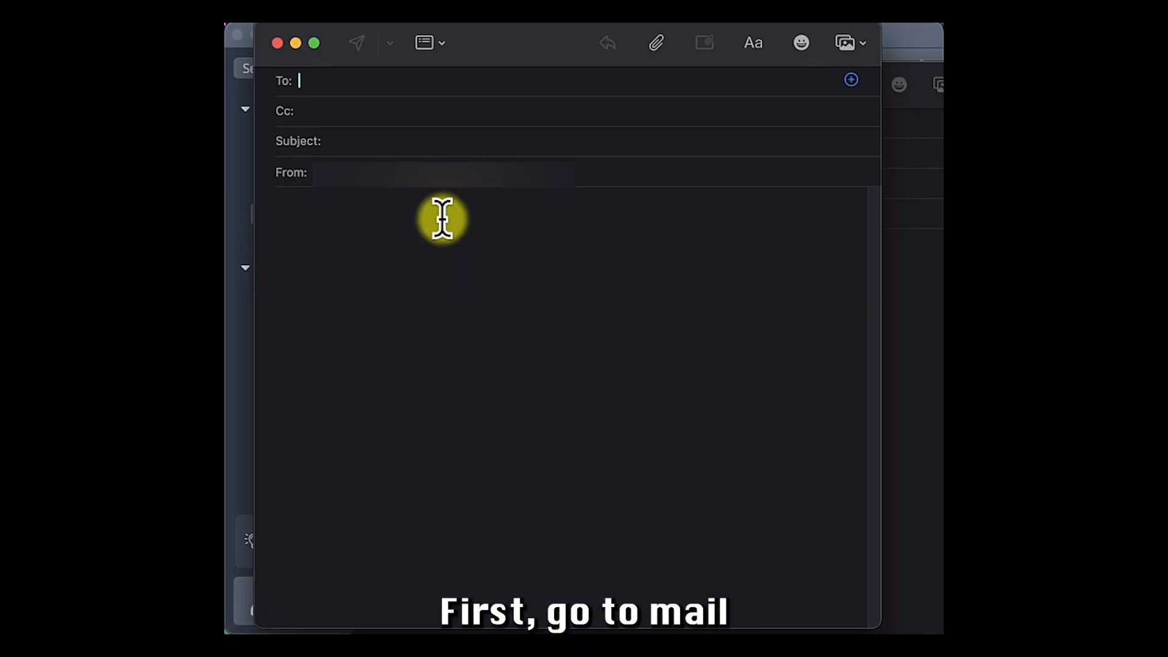
# Expand MEET in the body of a new Mail message, fill in the recipient's first name and the meeting address, and accept the form.
pyautogui.click(440, 206)
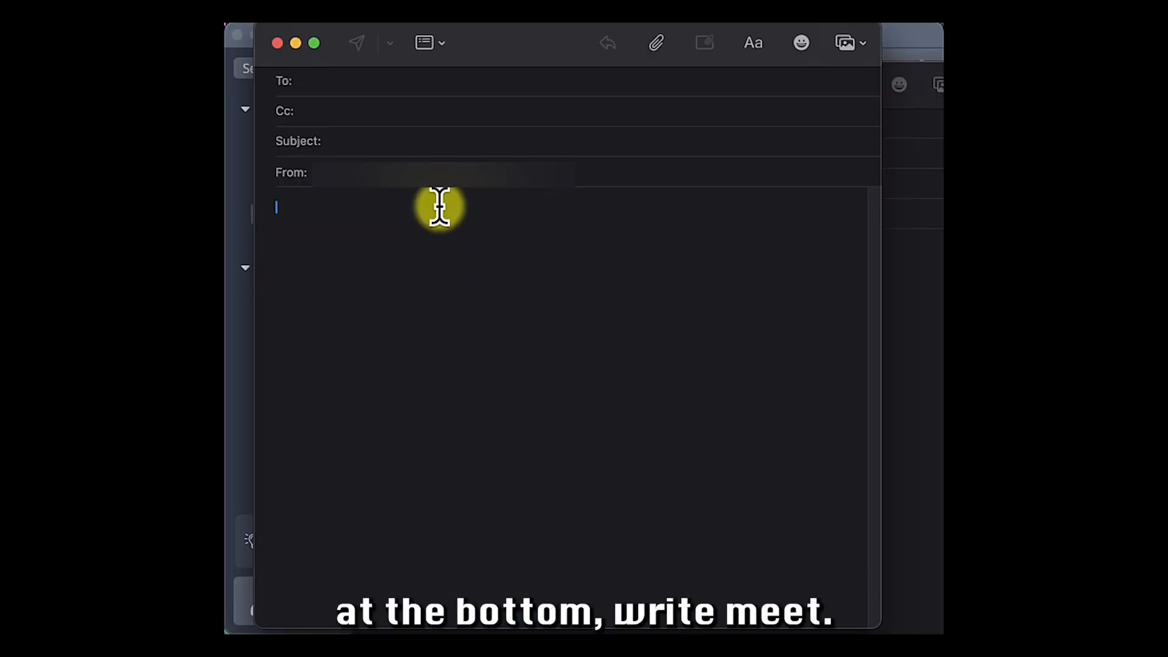
pyautogui.write('MEET')
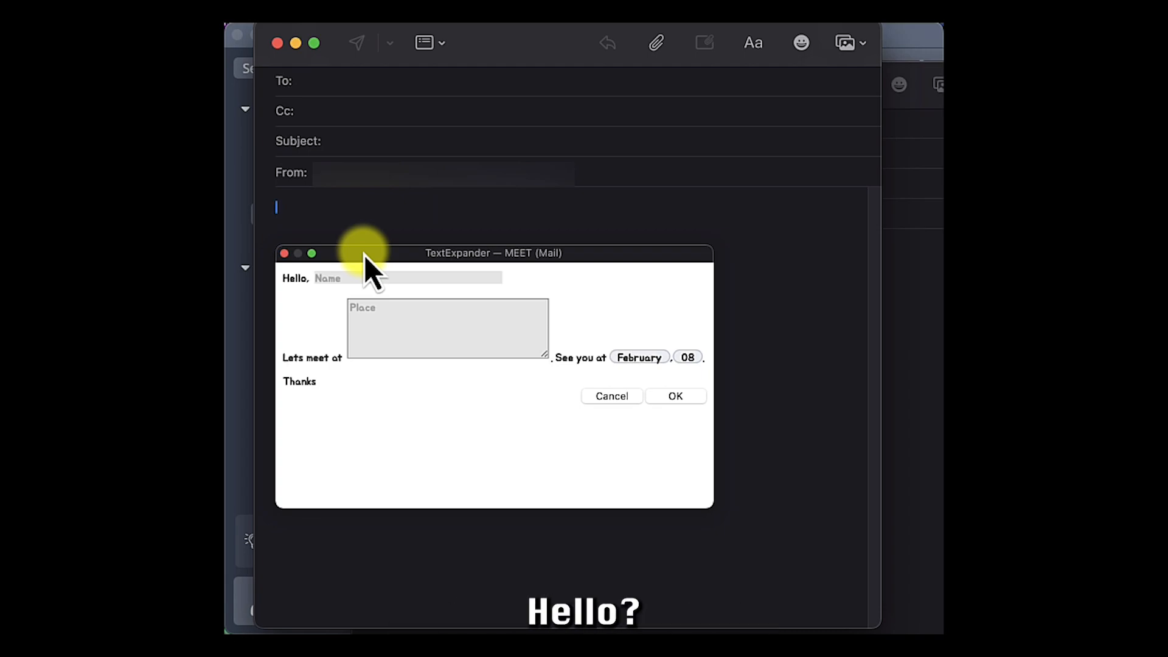
pyautogui.write('Jake')
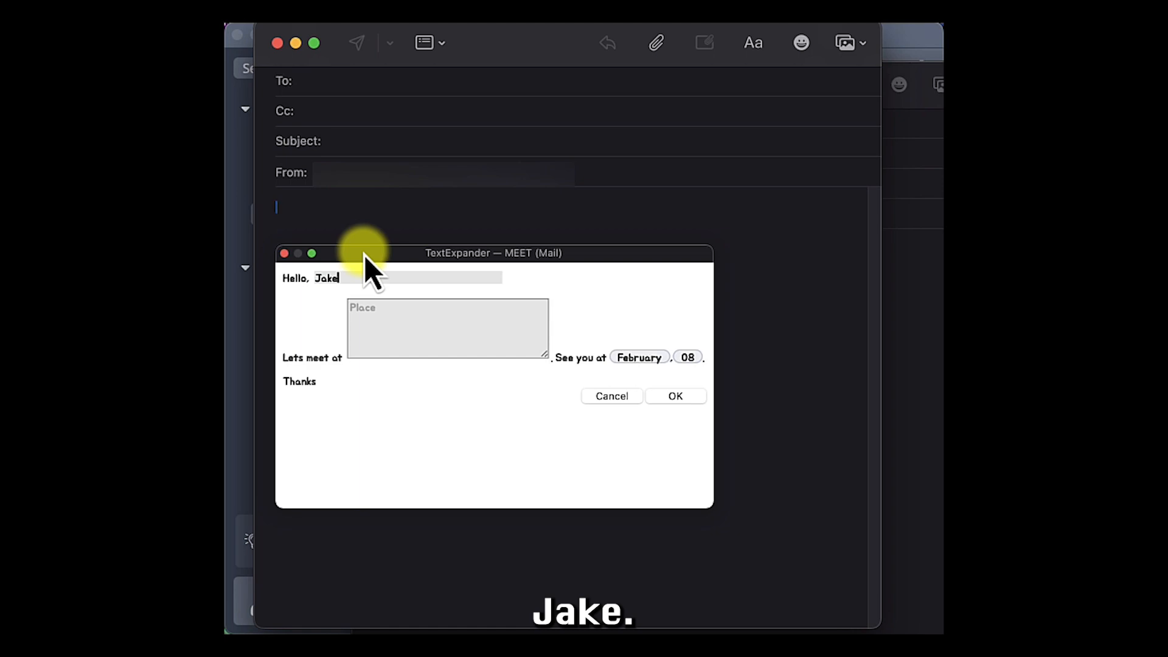
pyautogui.click(407, 304)
pyautogui.write('Washi')
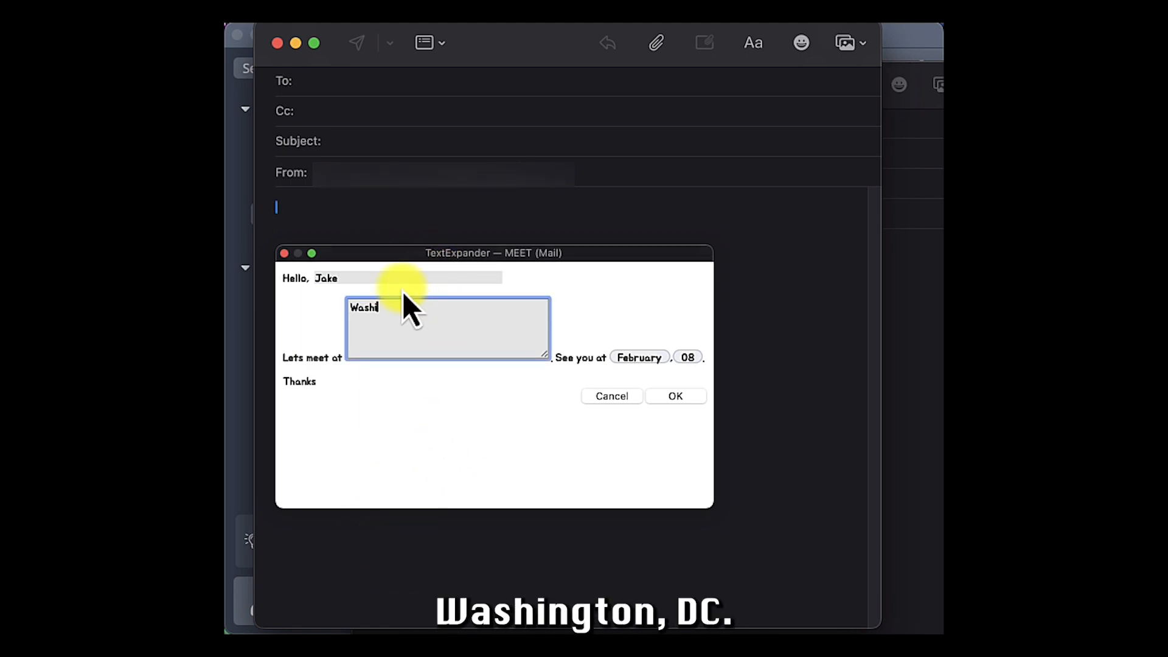
pyautogui.write('ngton DC 2938')
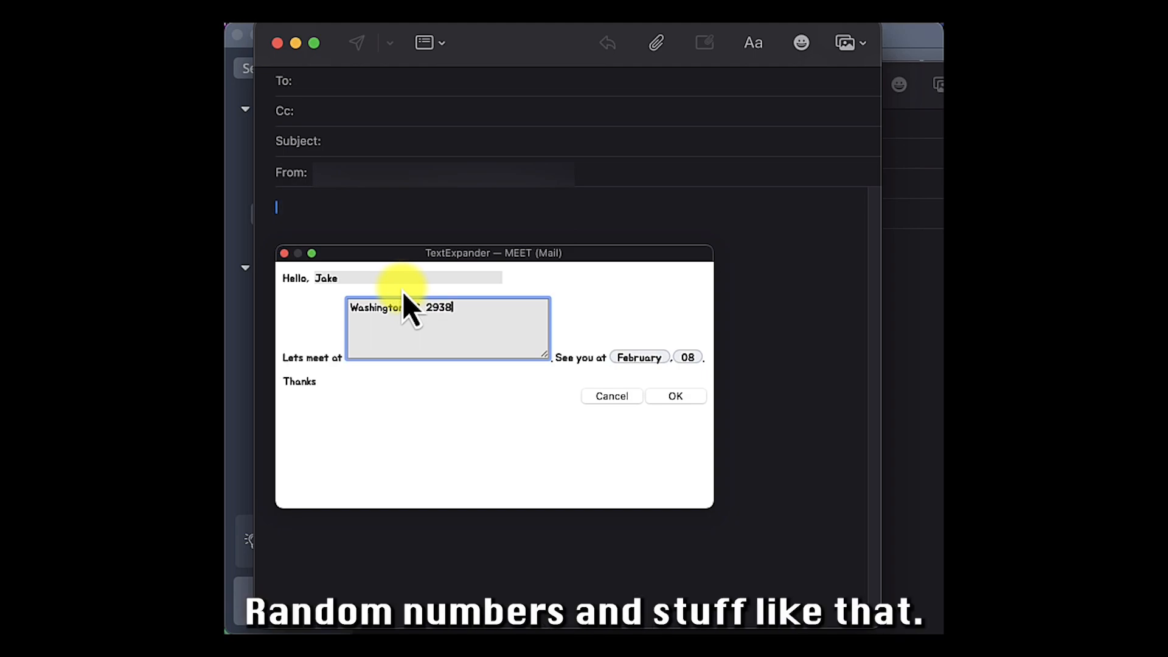
pyautogui.click(686, 357)
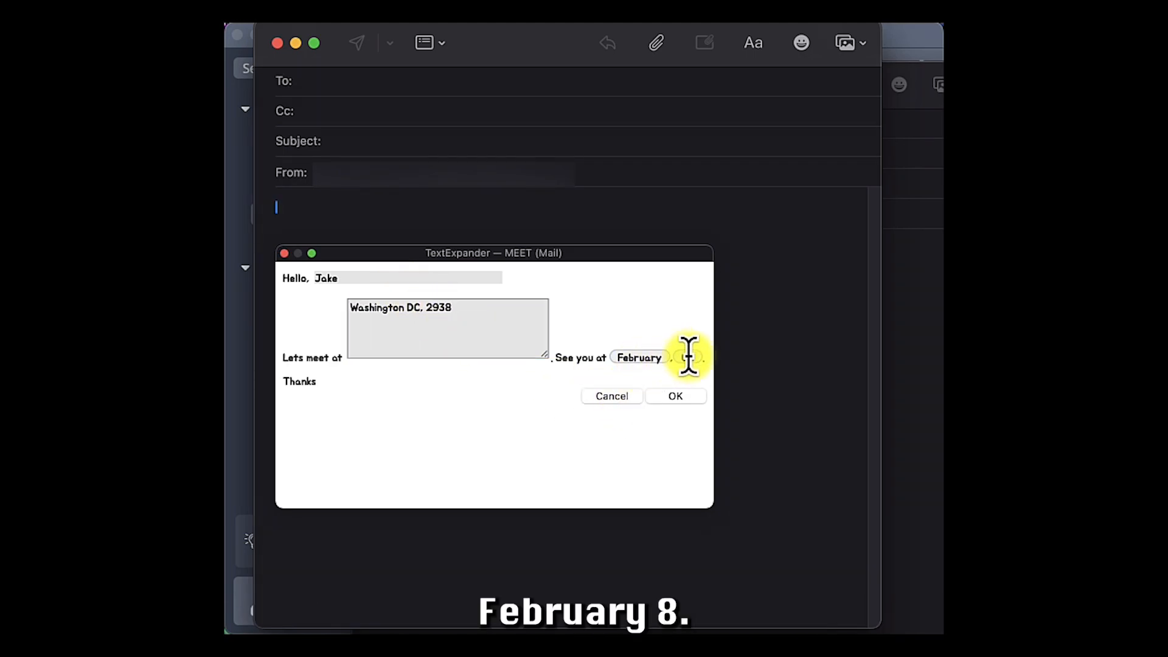
pyautogui.click(688, 398)
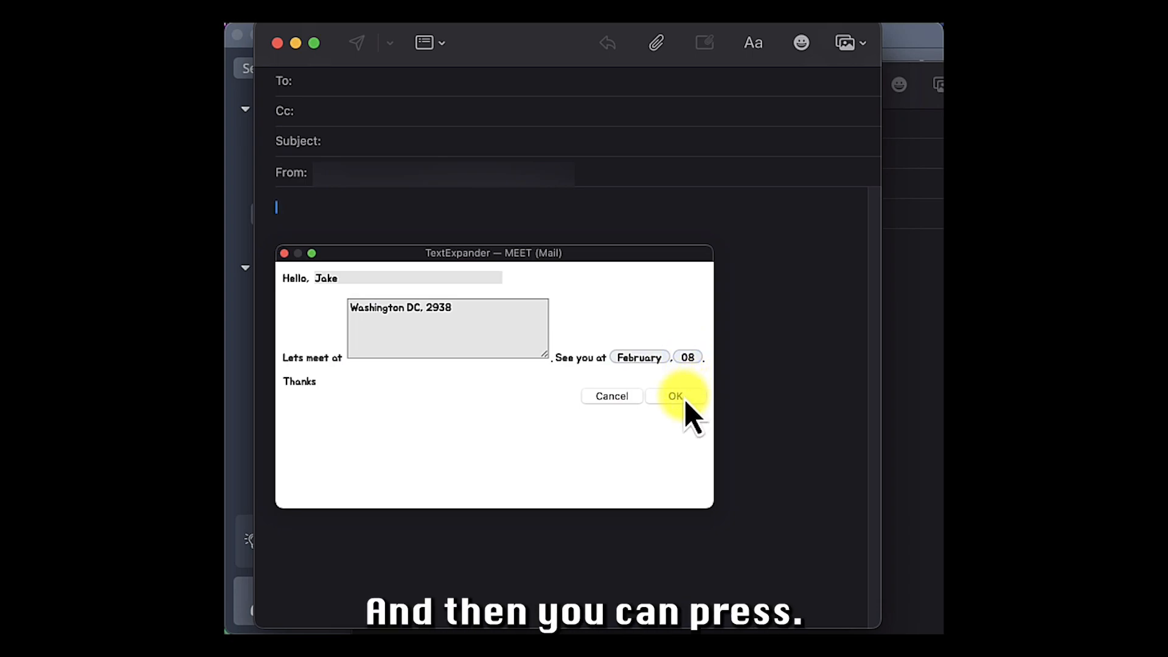
pyautogui.click(677, 398)
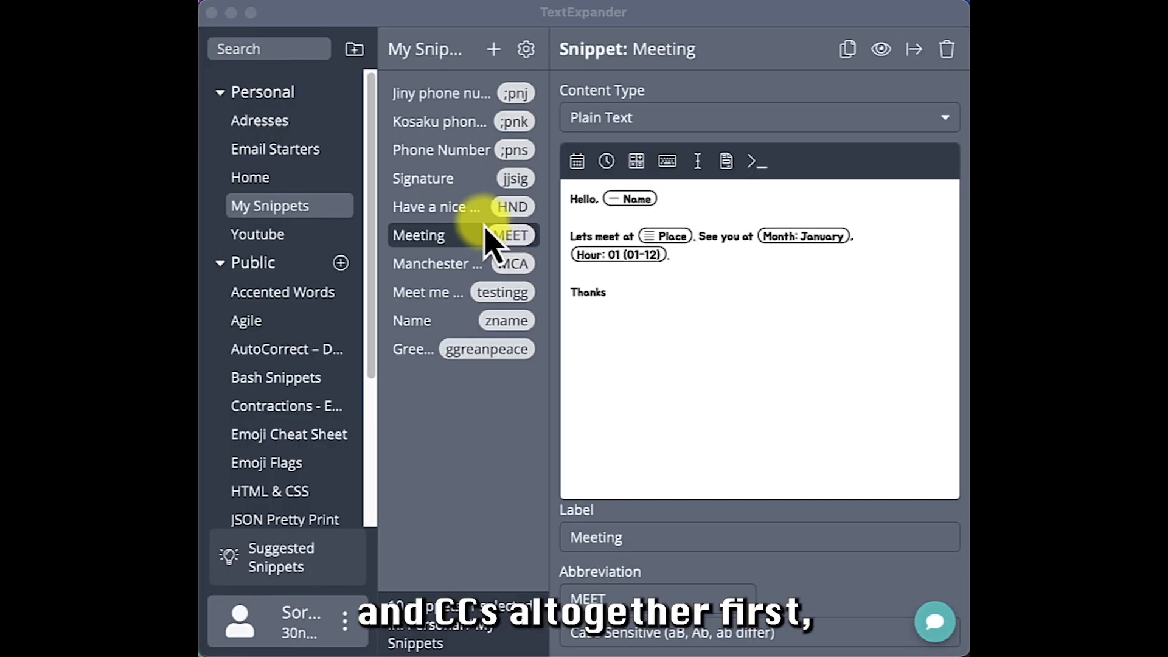
# Insert a single line fill-in field named "Name" on a new line above the greeting of the Meeting snippet, keeping a blank line between them.
pyautogui.click(566, 199)
pyautogui.press('Return')
pyautogui.press('Return')
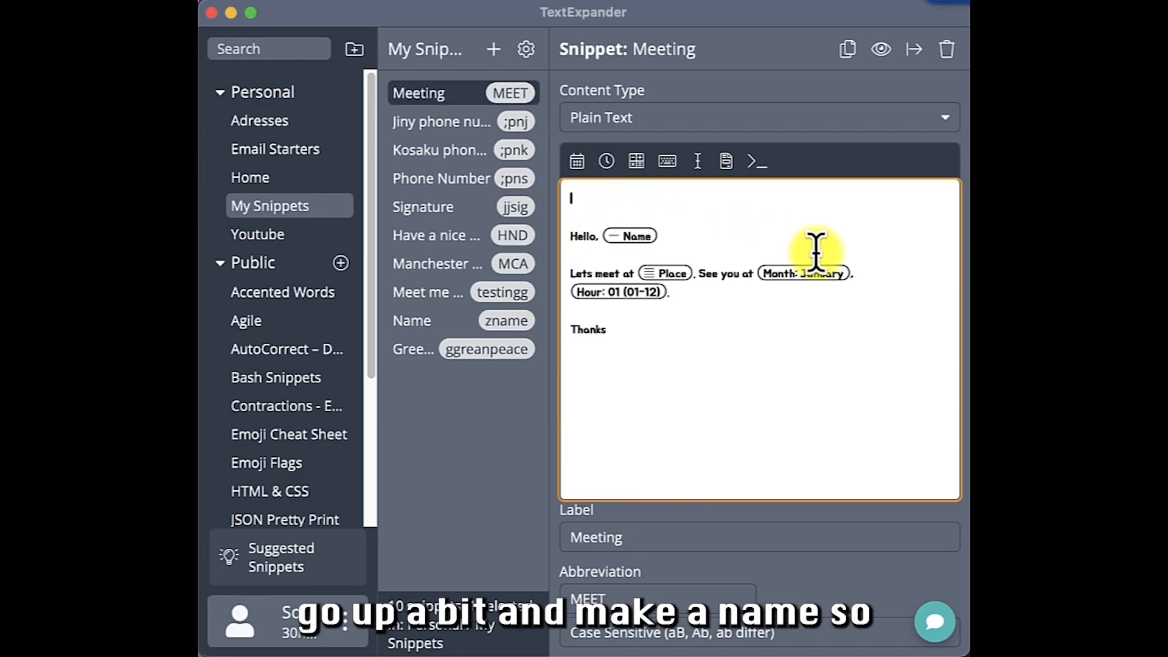
pyautogui.click(726, 160)
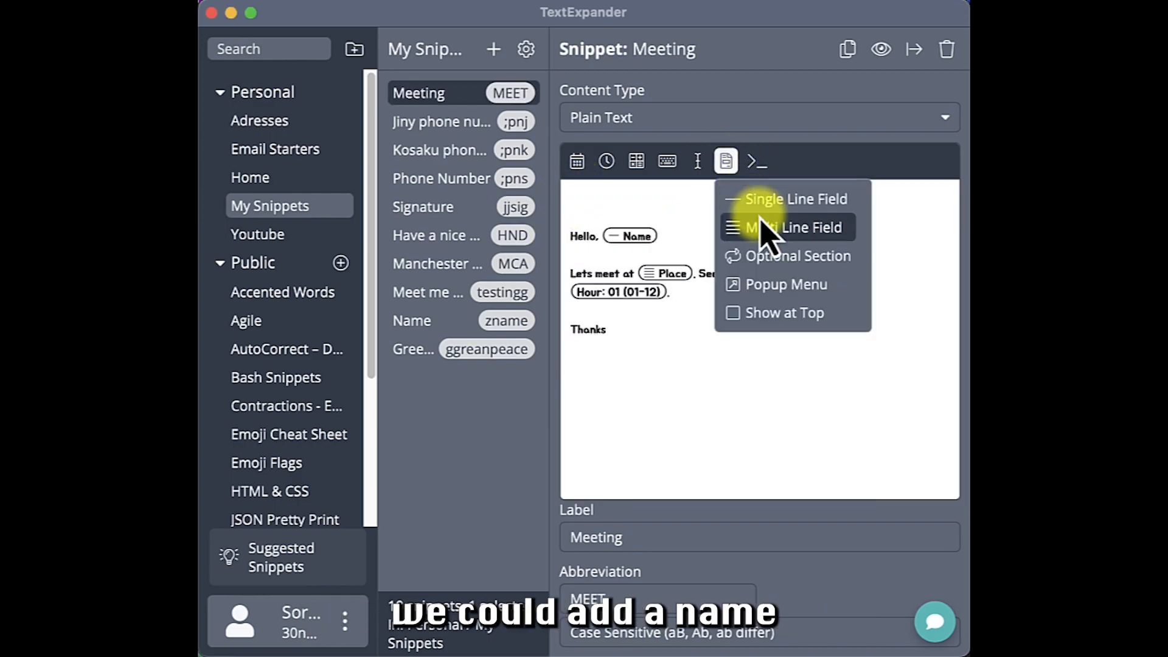
pyautogui.click(778, 201)
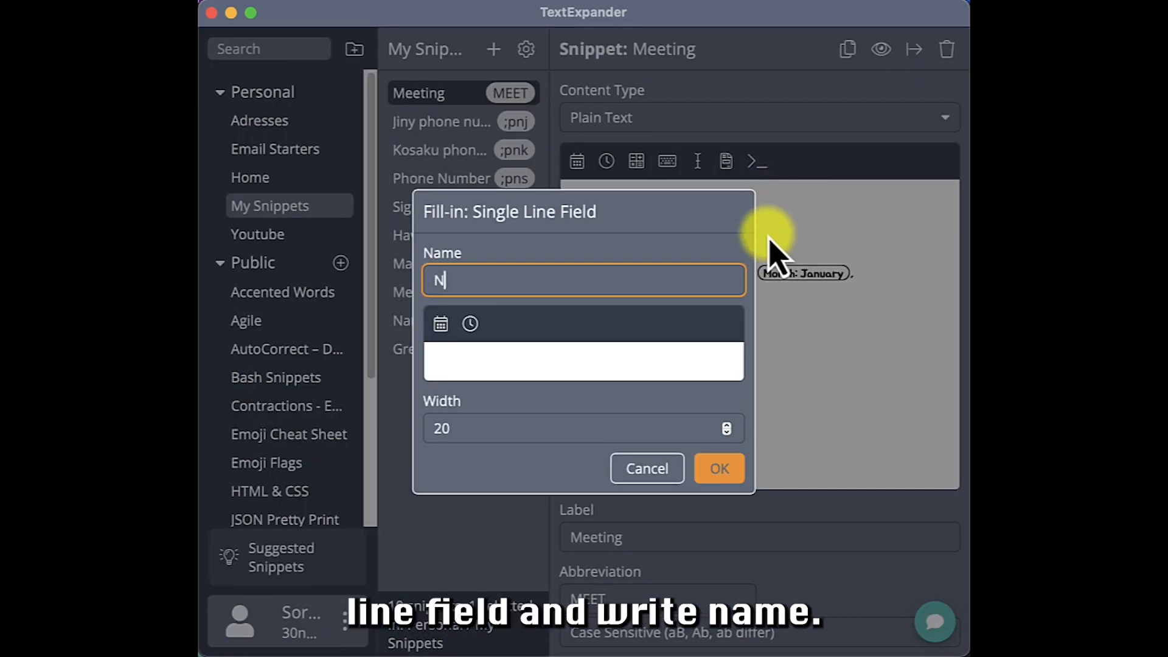
pyautogui.write('Name')
pyautogui.click(720, 469)
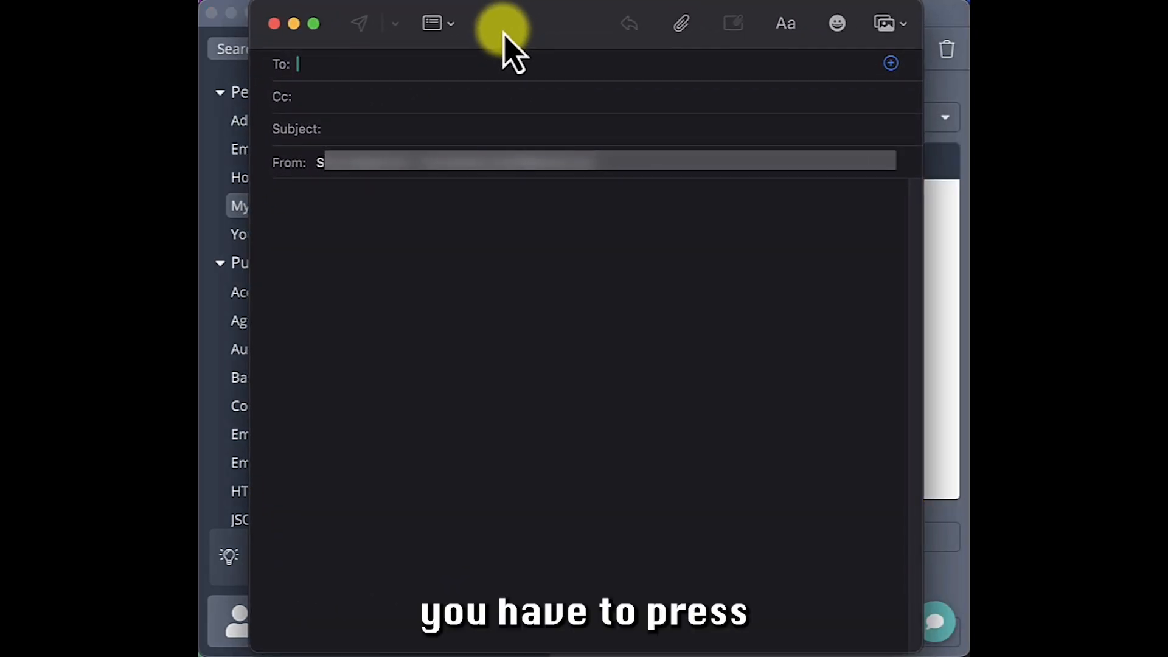
# Check in the Mail draft how the focus moves from the recipient fields through Subject to the message body, and return to TextExpander.
pyautogui.press('Tab')
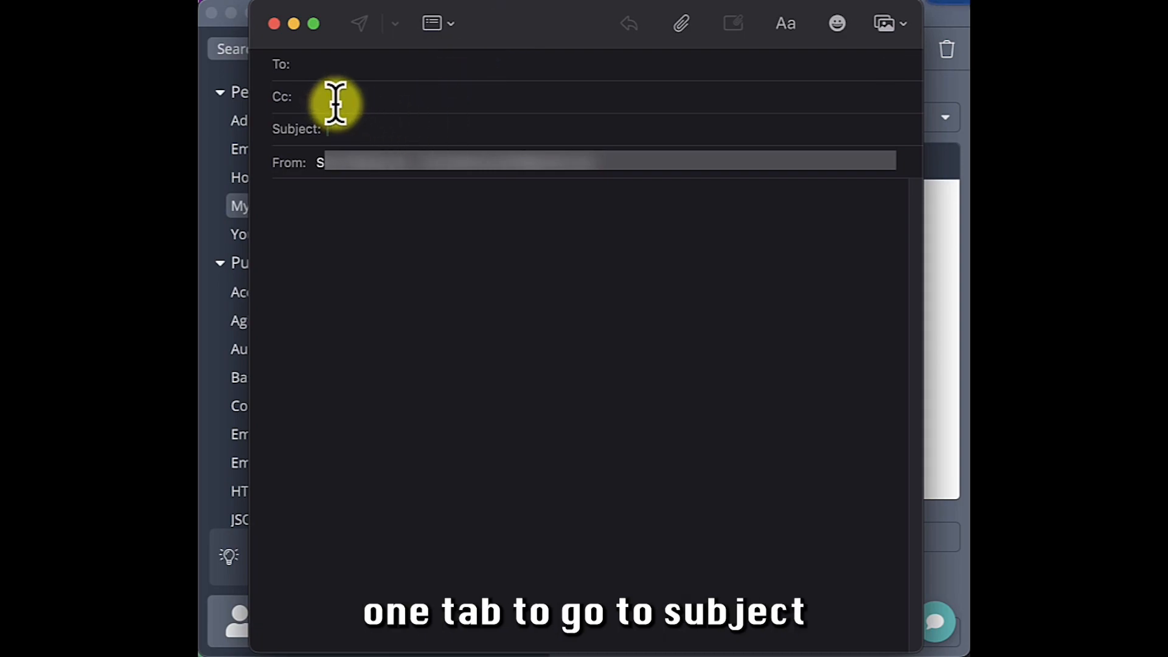
pyautogui.press('Tab')
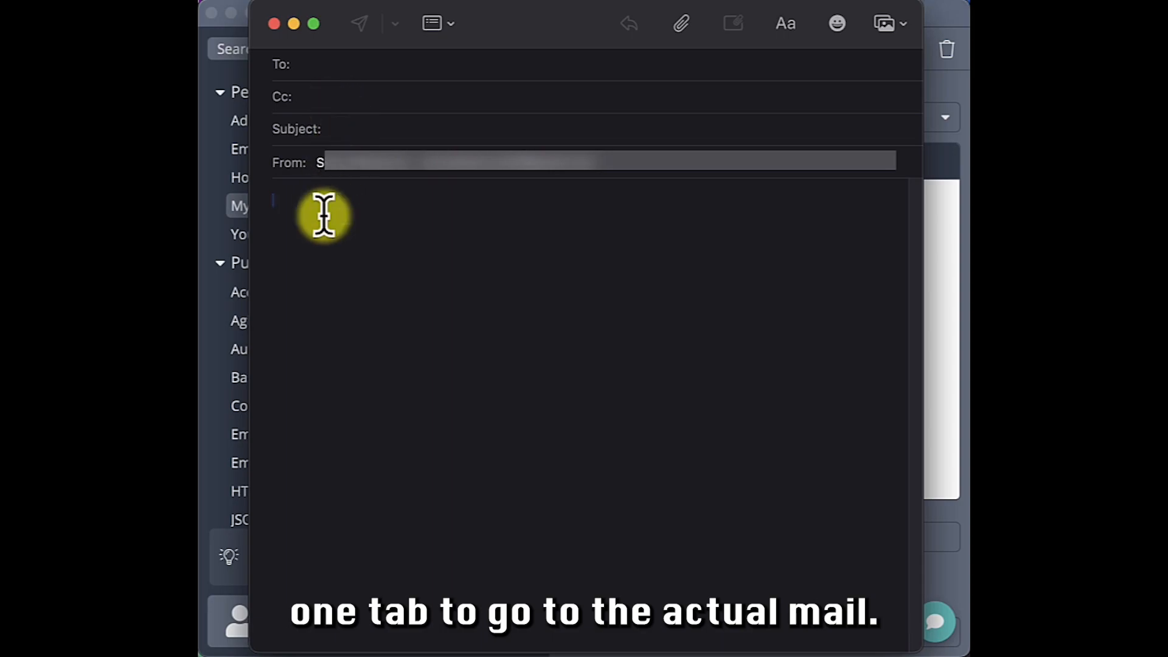
pyautogui.click(939, 373)
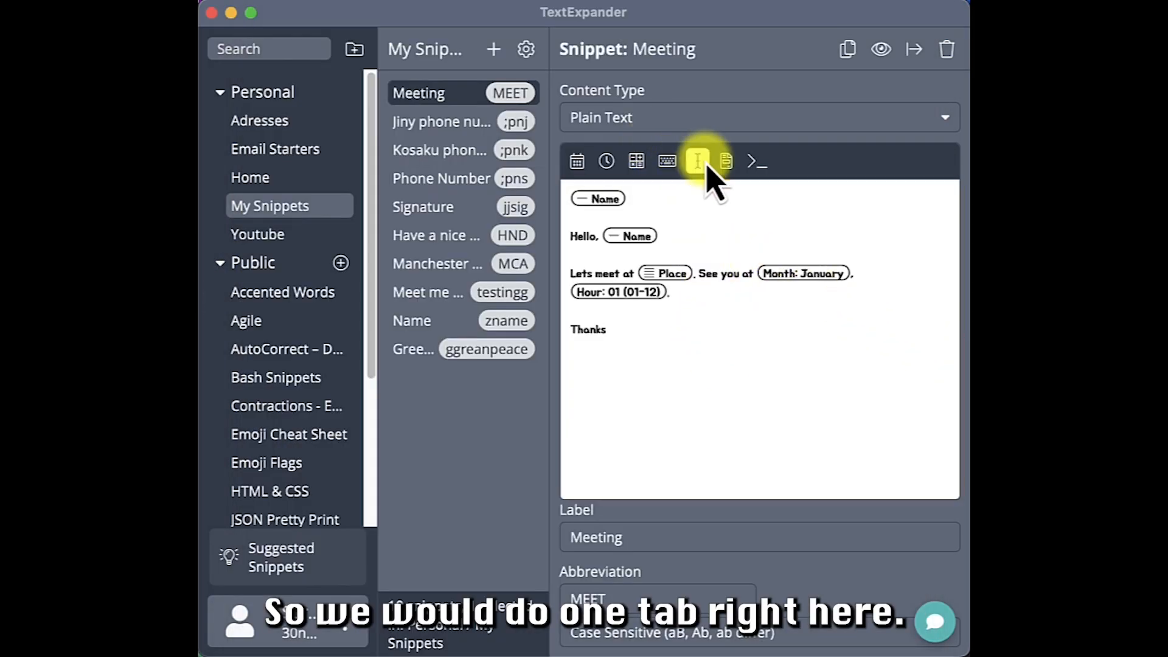
# Insert a Tab key element directly after the Name field on the first line of the Meeting snippet.
pyautogui.click(700, 163)
pyautogui.click(725, 163)
pyautogui.click(669, 163)
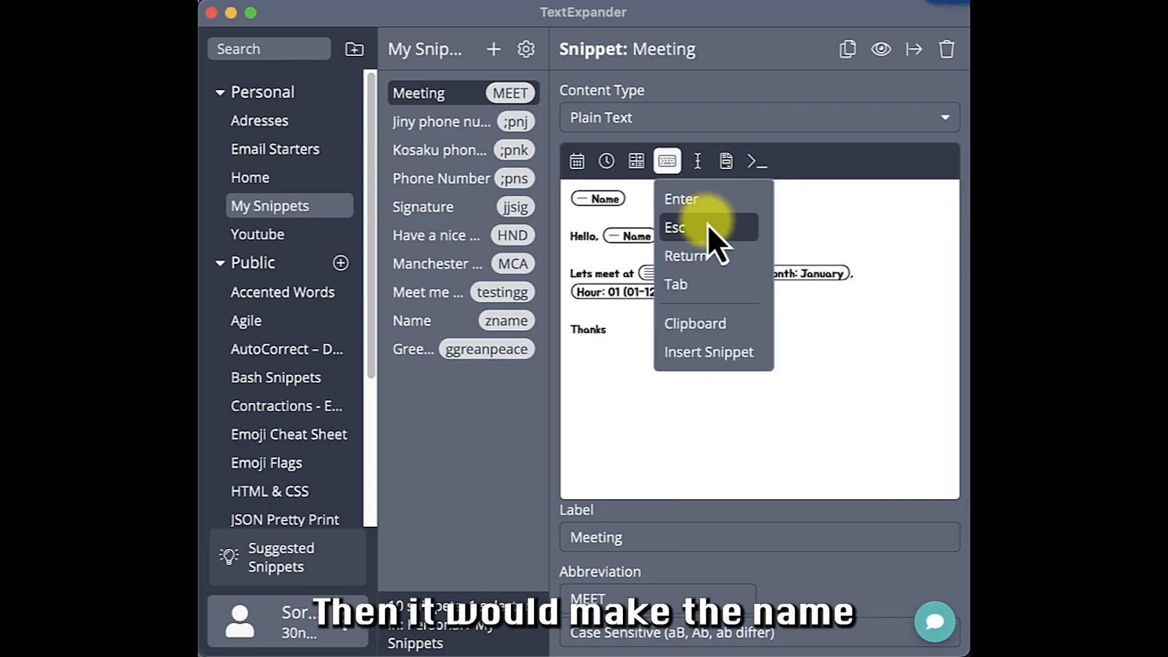
pyautogui.click(704, 283)
pyautogui.click(709, 182)
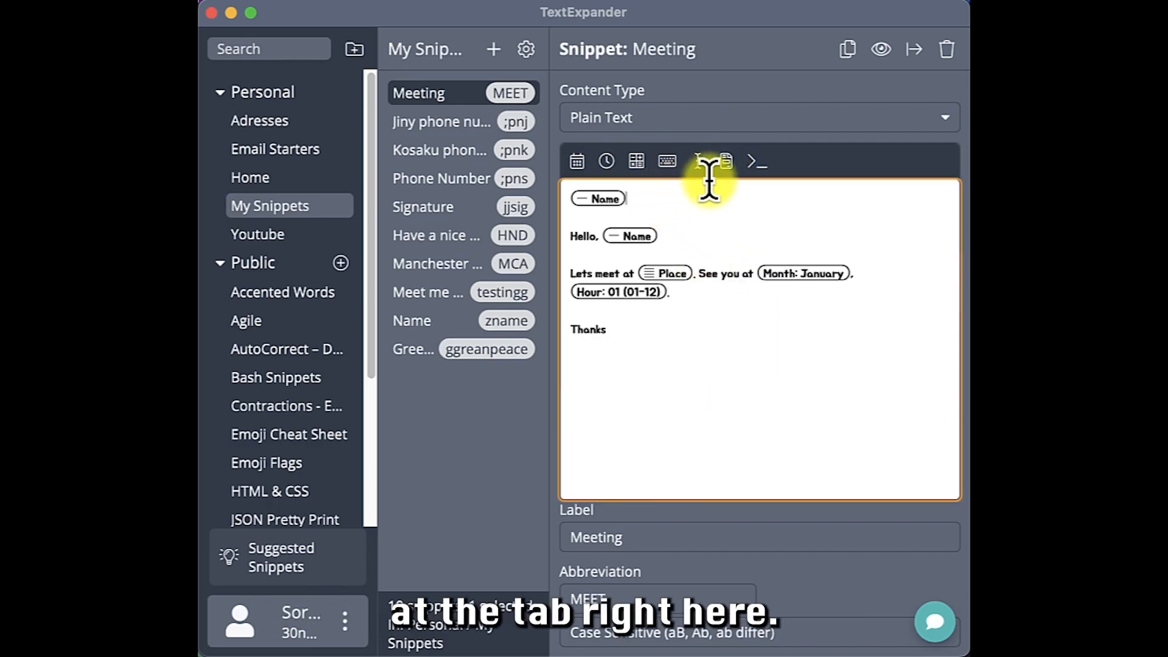
pyautogui.click(667, 162)
pyautogui.click(704, 284)
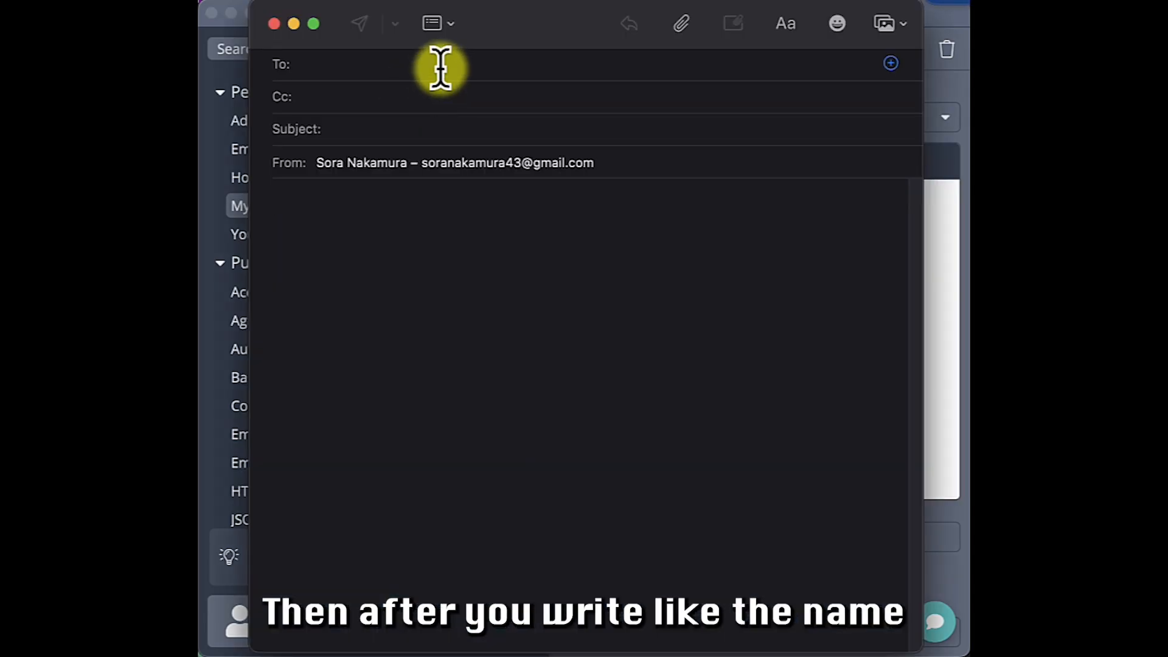
# Check the move from To to Cc in the Mail draft, and add a line break and another Tab key element to the Meeting snippet.
pyautogui.click(440, 66)
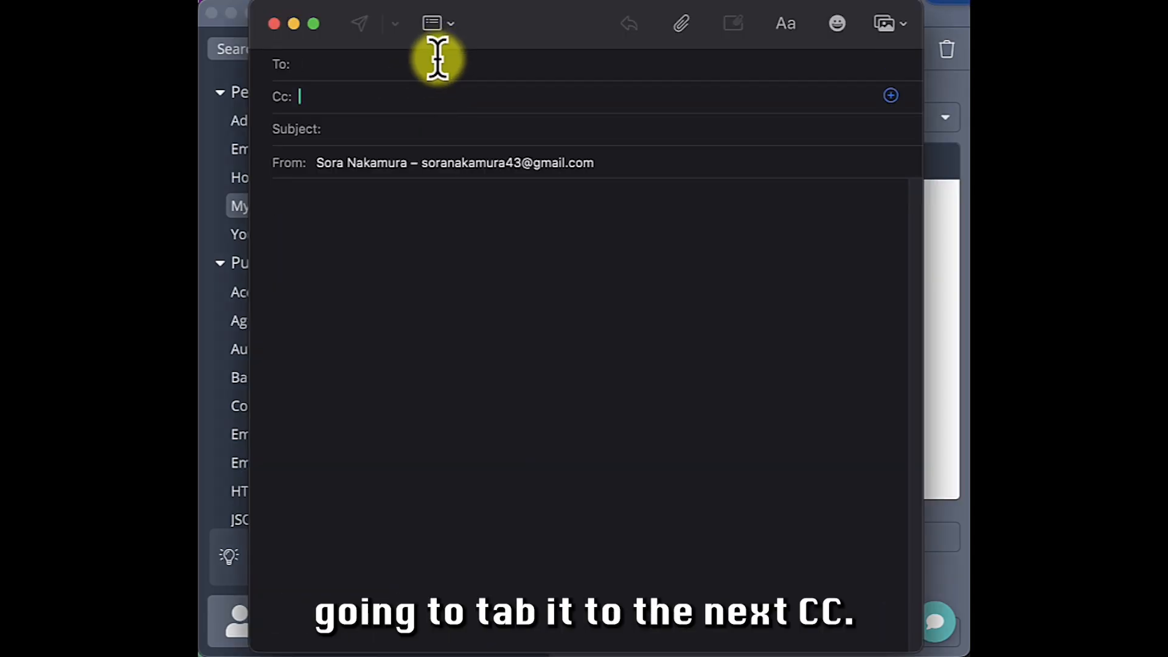
pyautogui.click(952, 267)
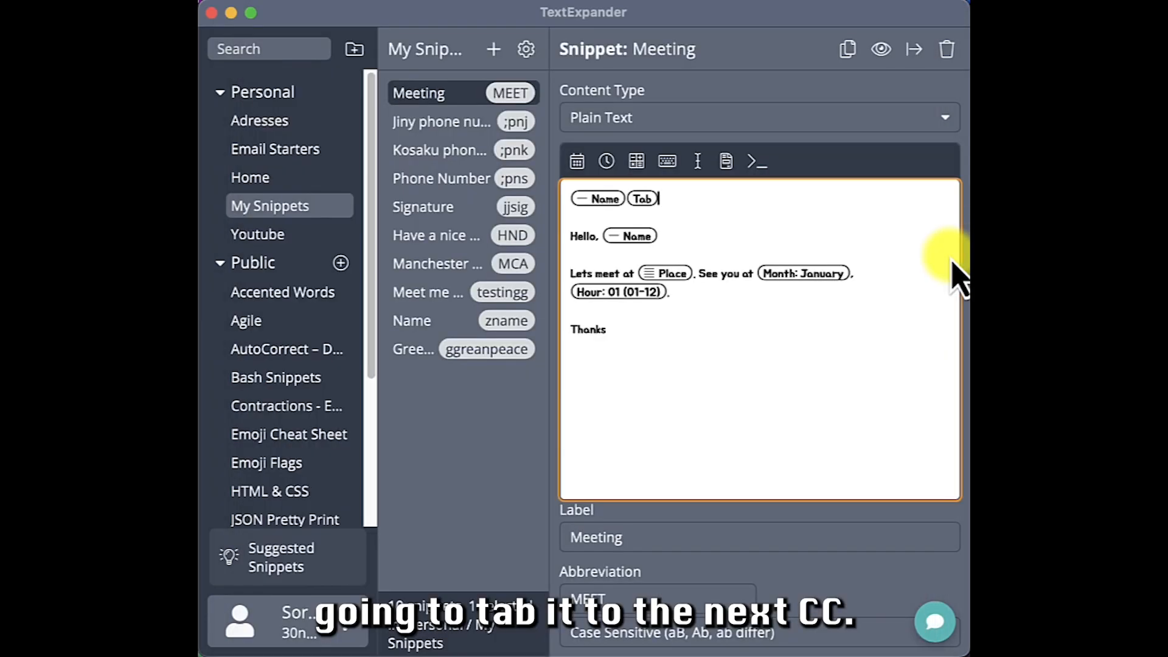
pyautogui.click(835, 201)
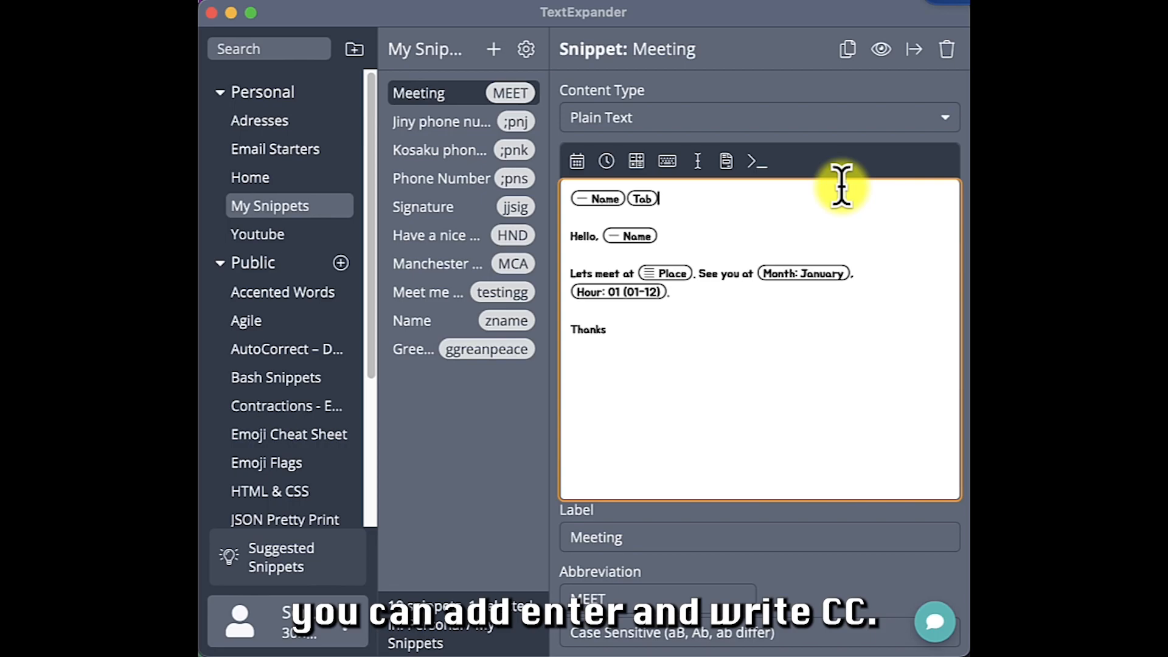
pyautogui.press('Return')
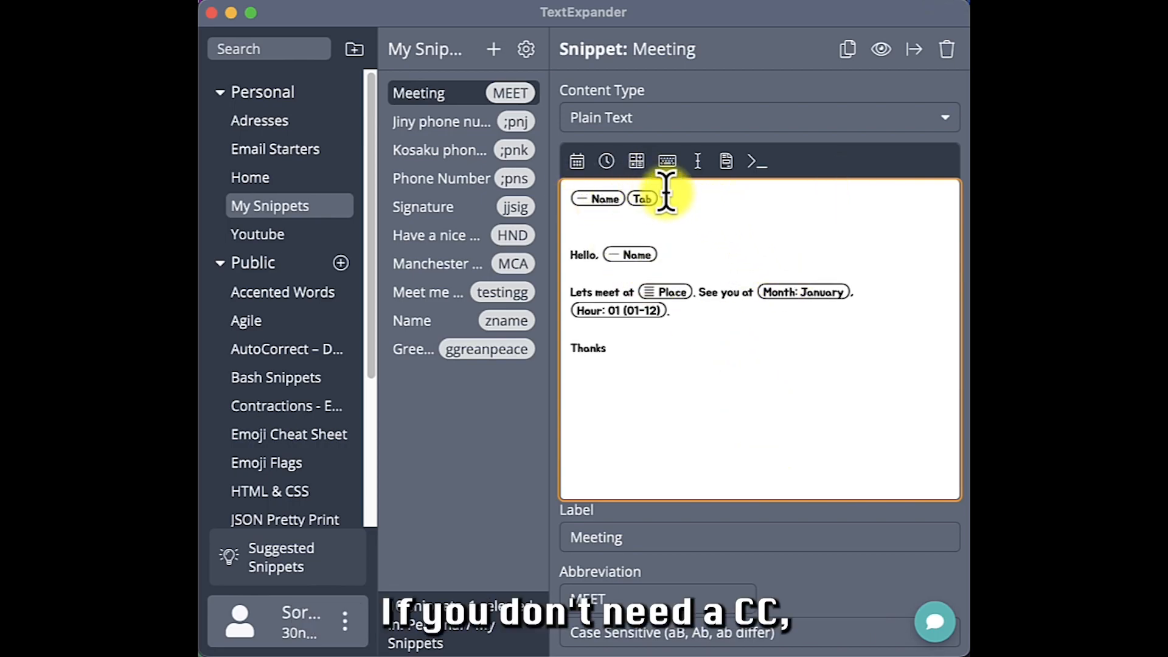
pyautogui.click(667, 161)
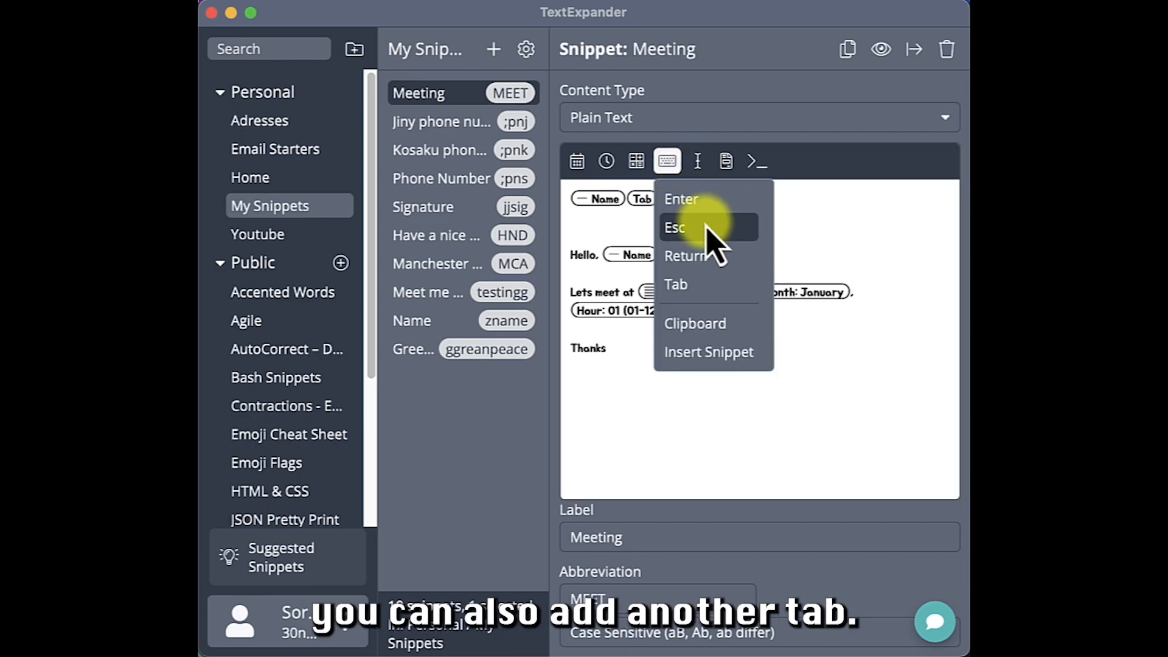
pyautogui.click(709, 286)
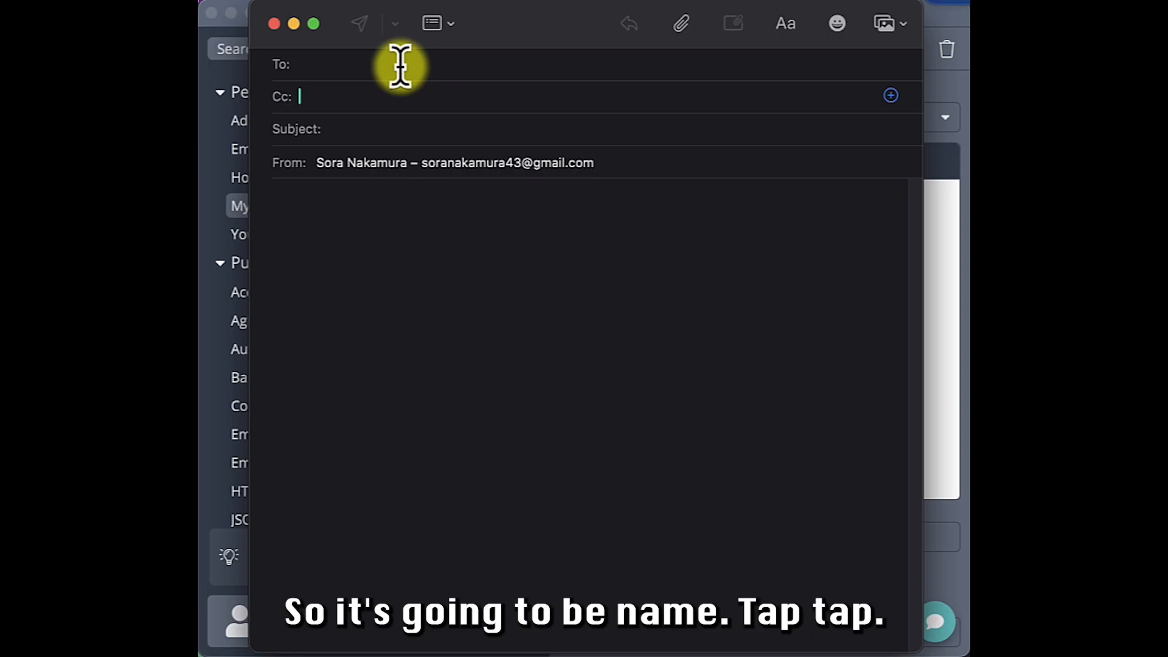
# Check the move from Cc to Subject in the Mail draft, and insert a single line field named "Subject" on the Meeting snippet's second line.
pyautogui.press('Tab')
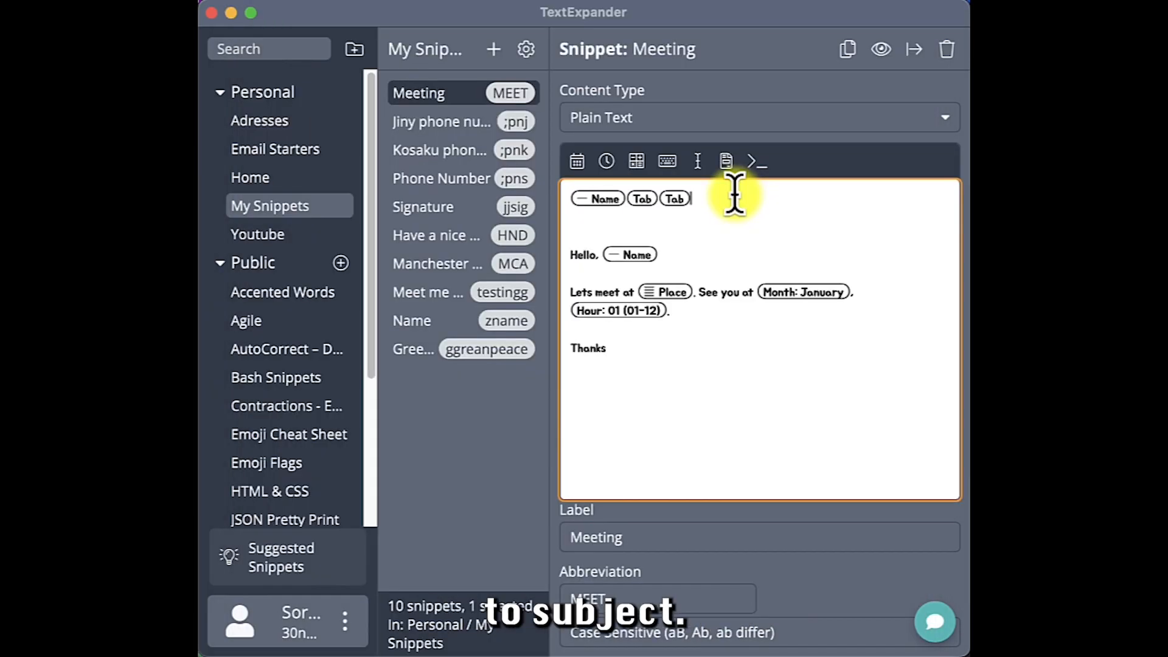
pyautogui.press('Return')
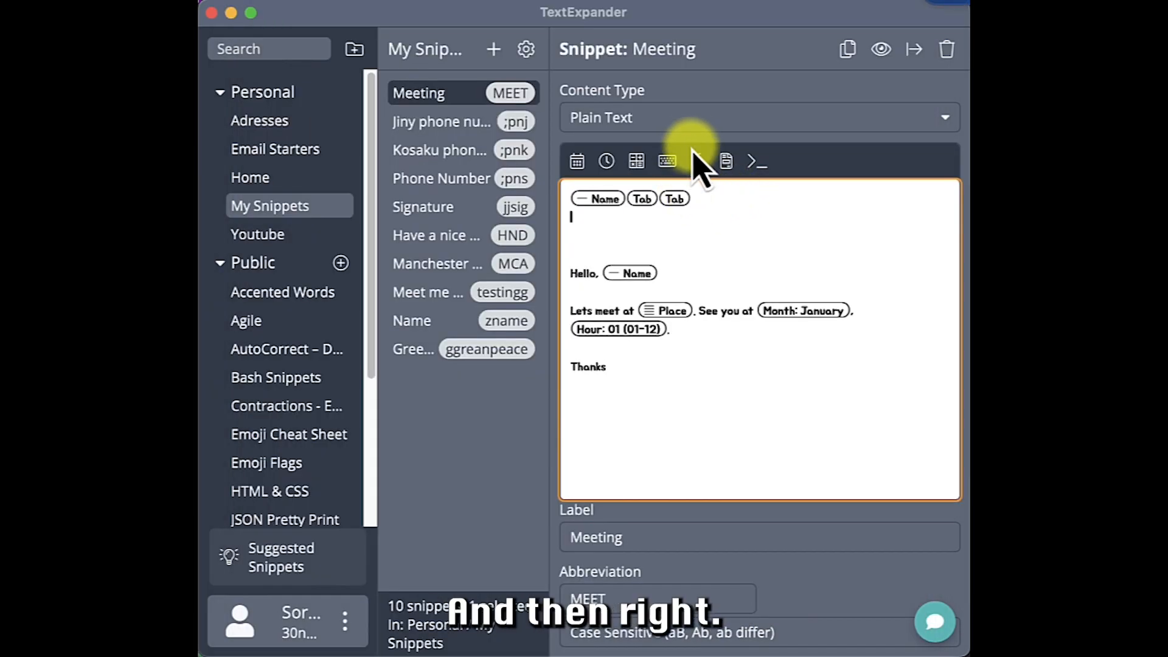
pyautogui.click(698, 160)
pyautogui.click(726, 161)
pyautogui.click(762, 195)
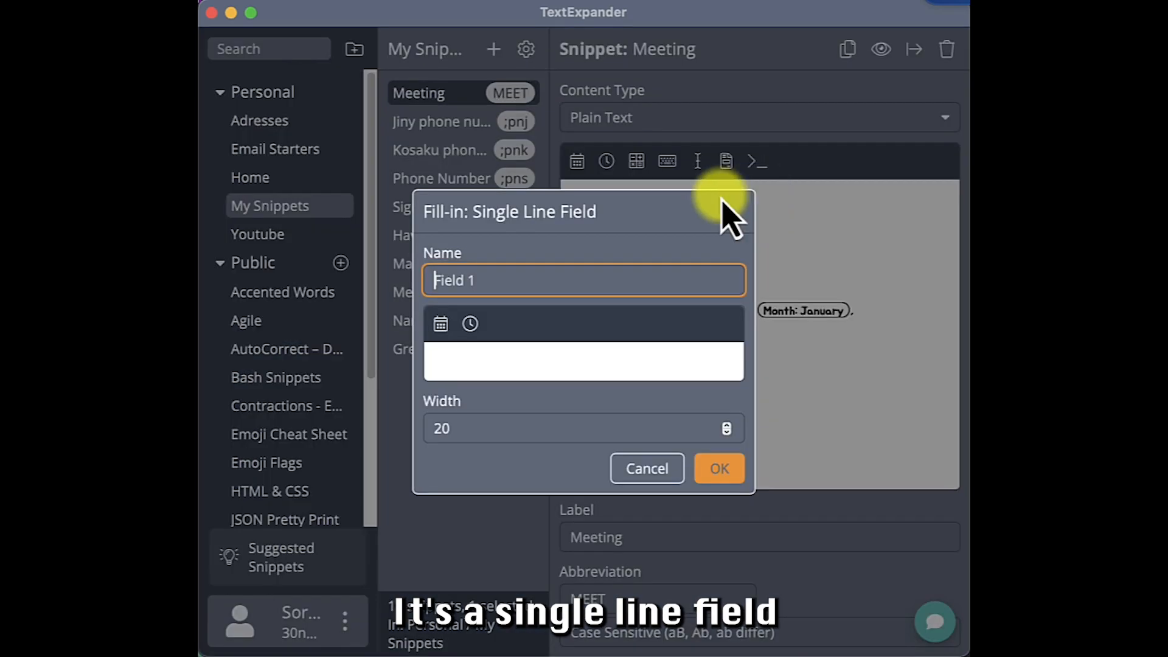
pyautogui.write('Sub')
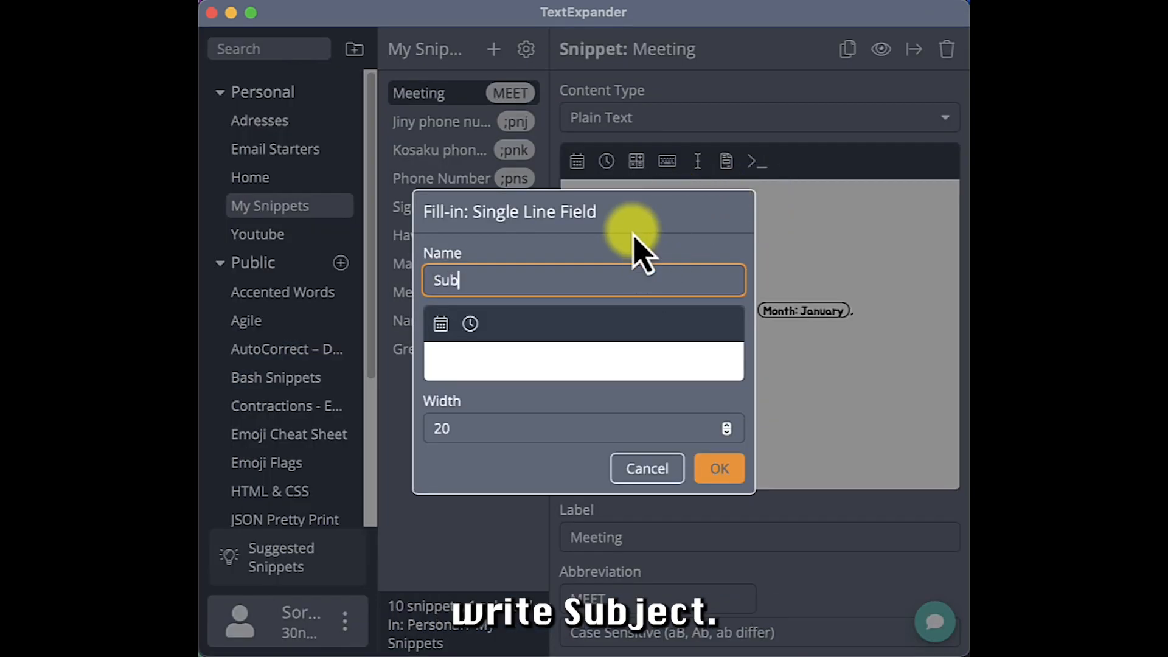
pyautogui.write('ject')
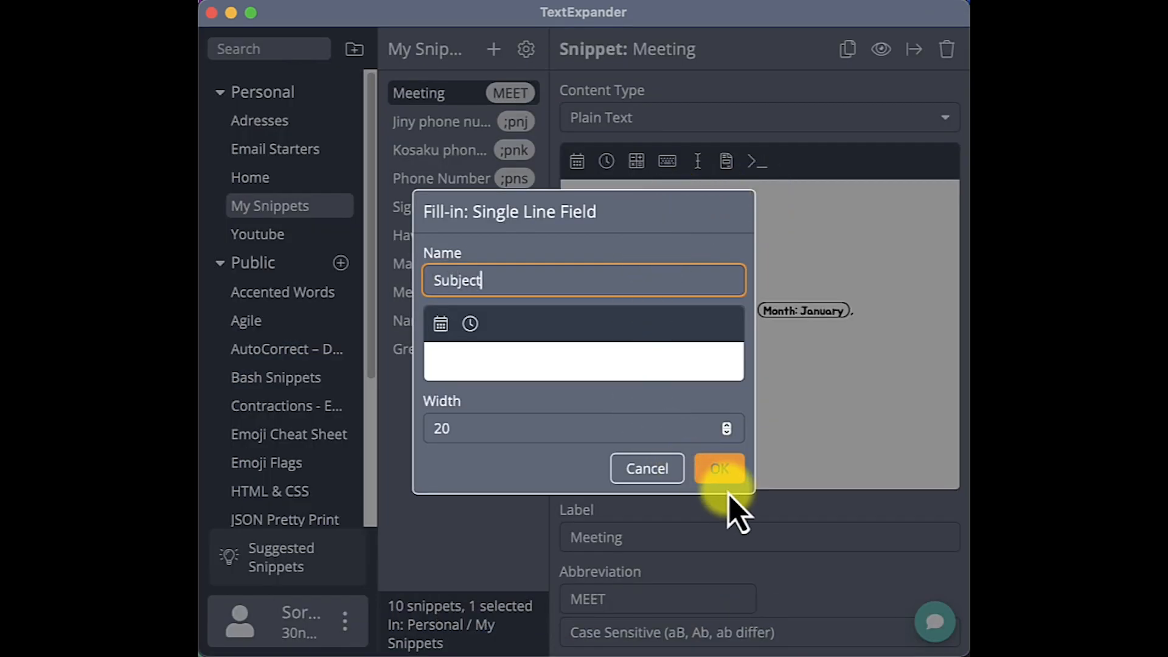
pyautogui.click(721, 473)
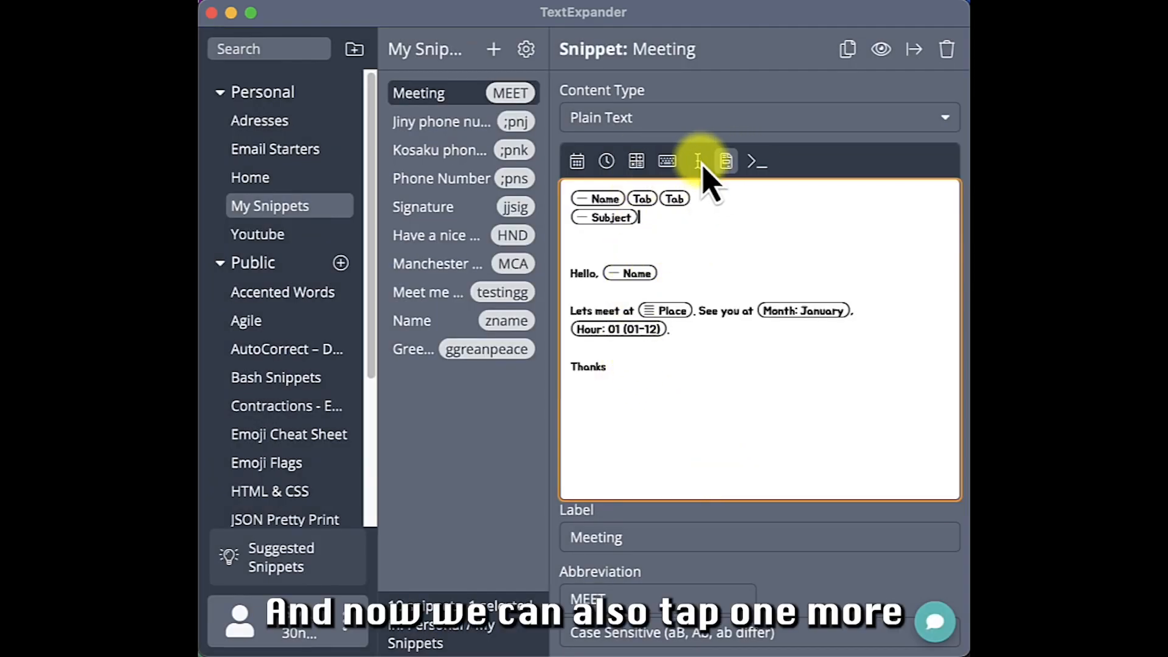
# Insert a Tab key element directly after the Subject field on the second line of the Meeting snippet.
pyautogui.click(698, 161)
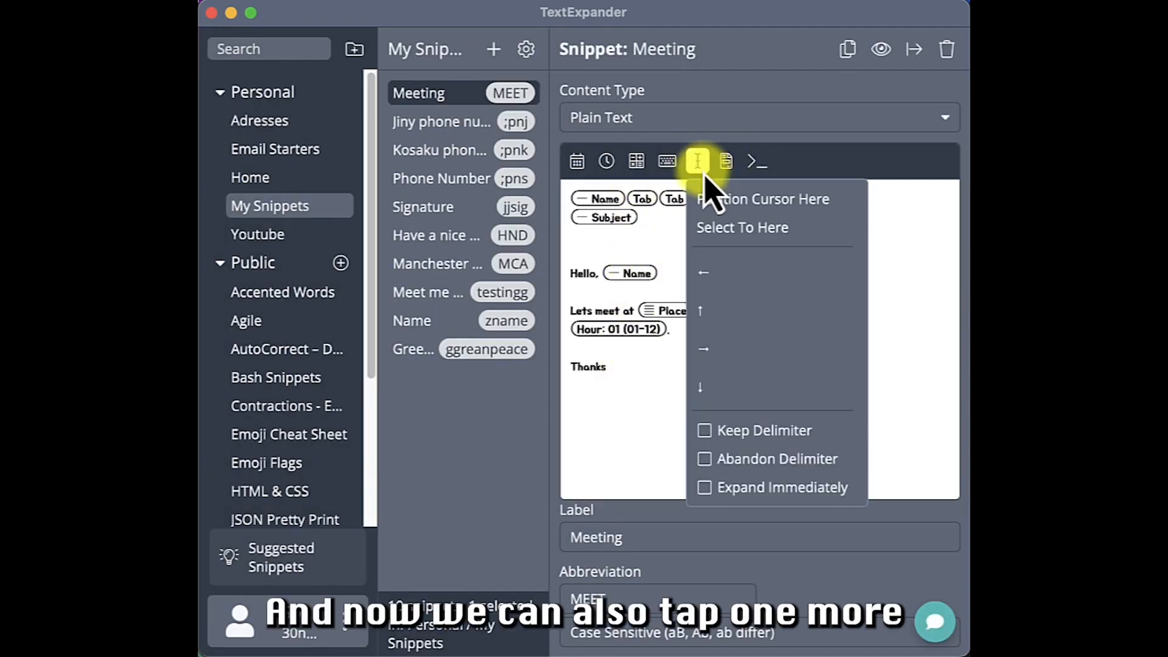
pyautogui.click(667, 166)
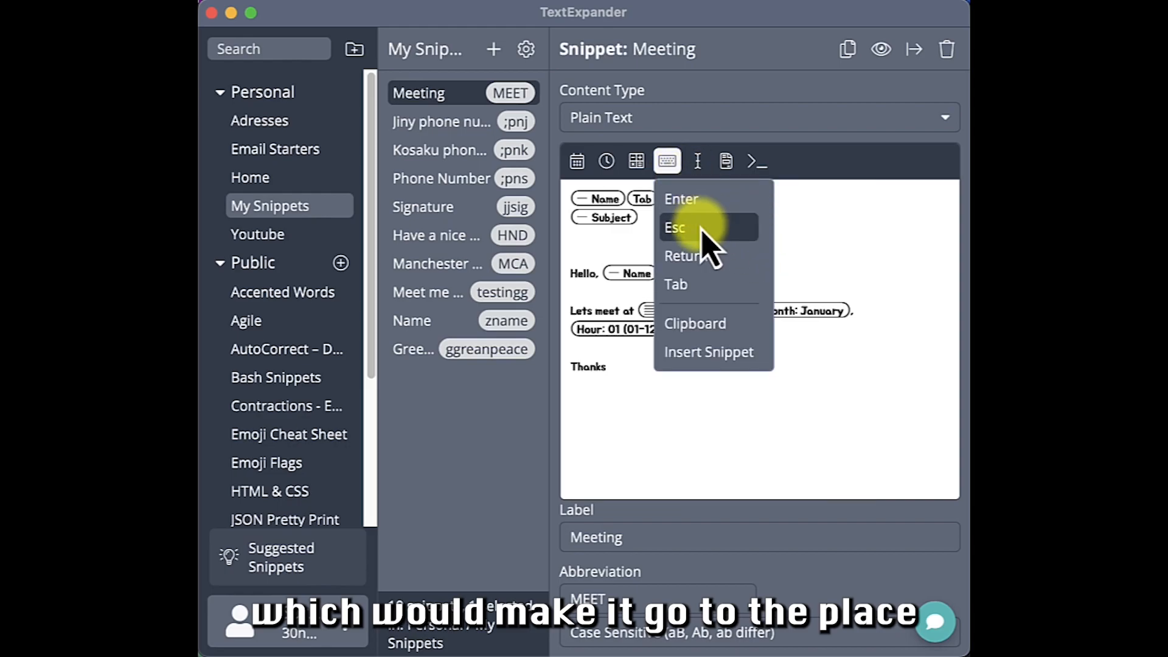
pyautogui.click(700, 284)
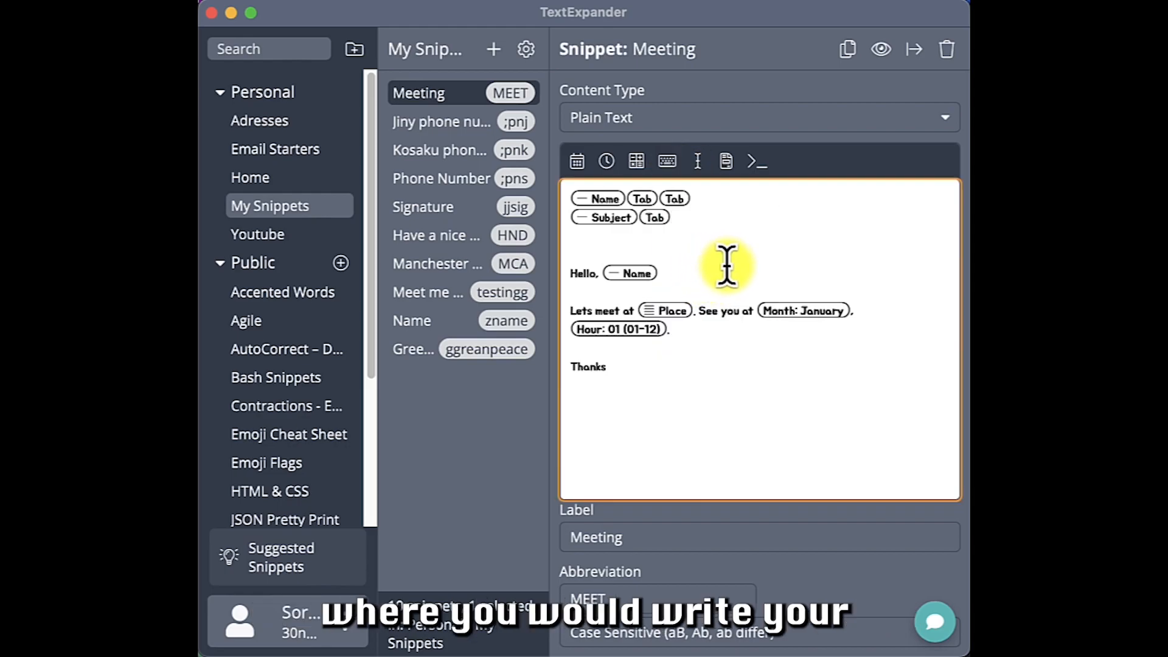
pyautogui.moveTo(681, 350); pyautogui.dragTo(560, 277)
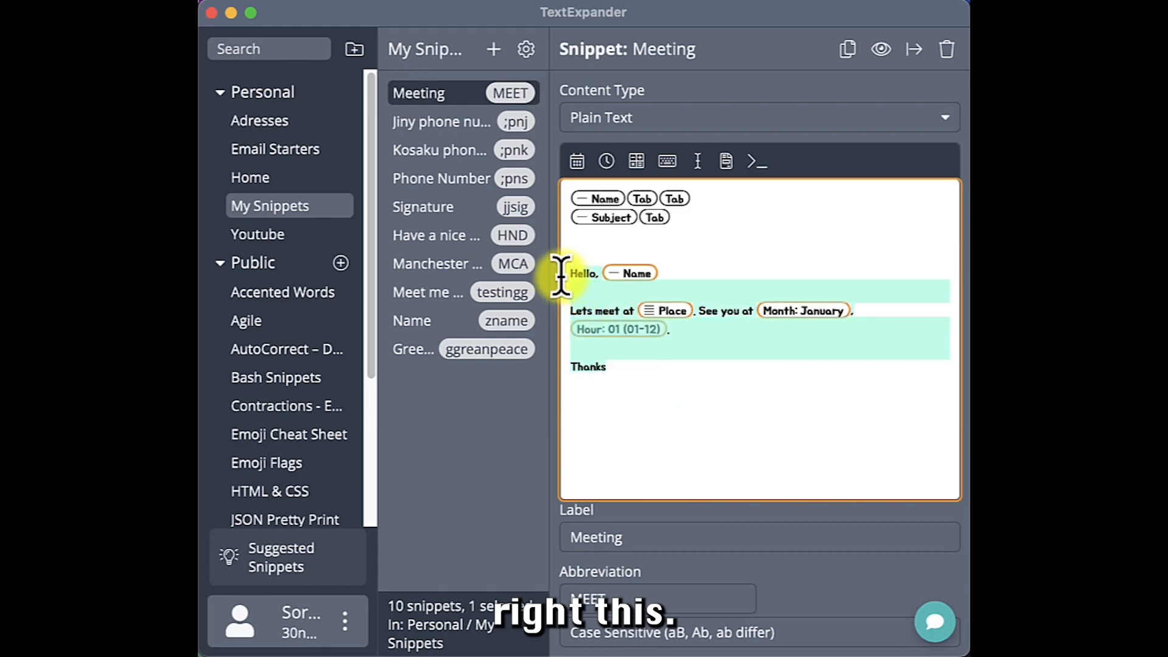
pyautogui.click(657, 404)
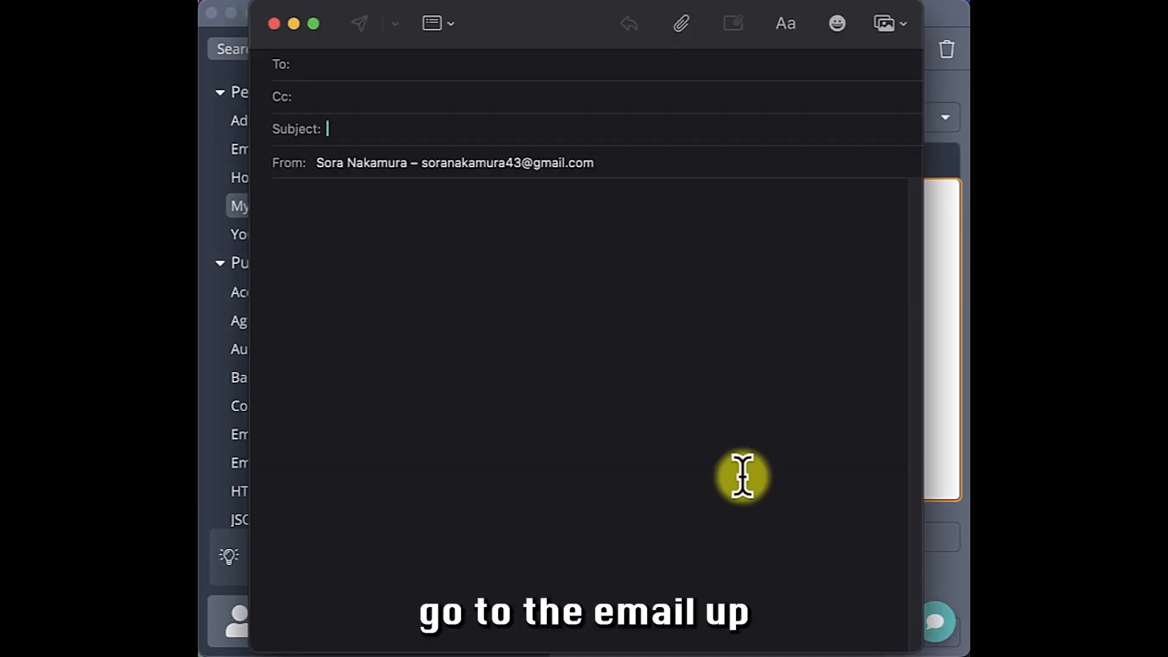
# Expand MEET in the To field of the Mail draft, filling in the recipient's name and the subject "Lets meet in Washington DC".
pyautogui.click(402, 63)
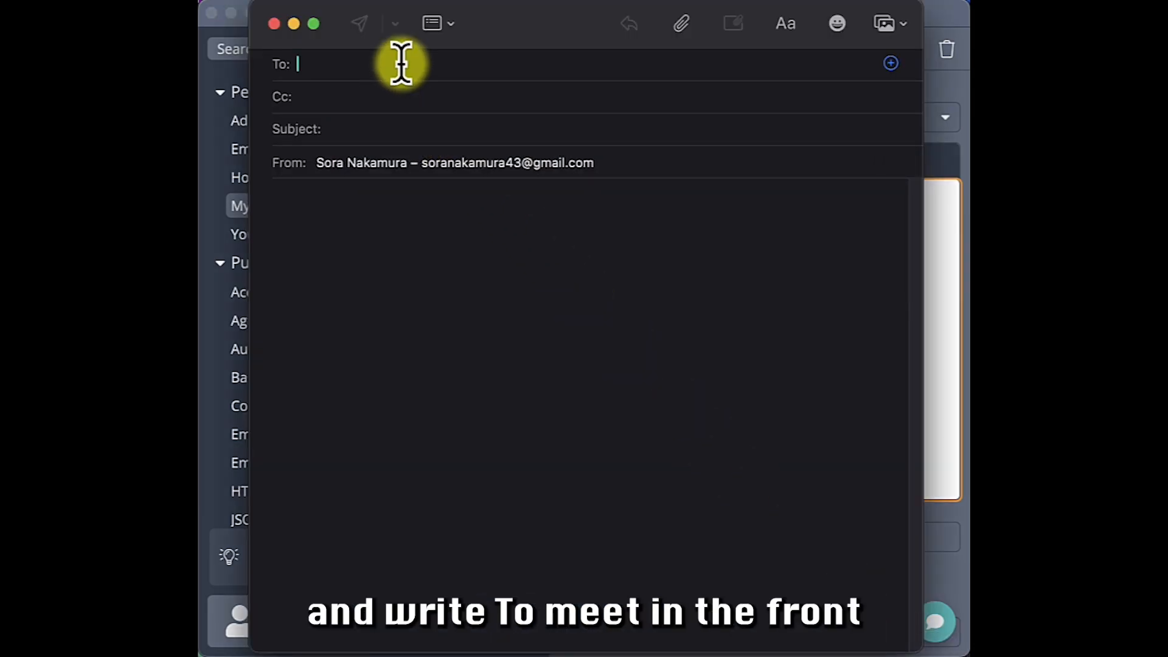
pyautogui.write('MEET')
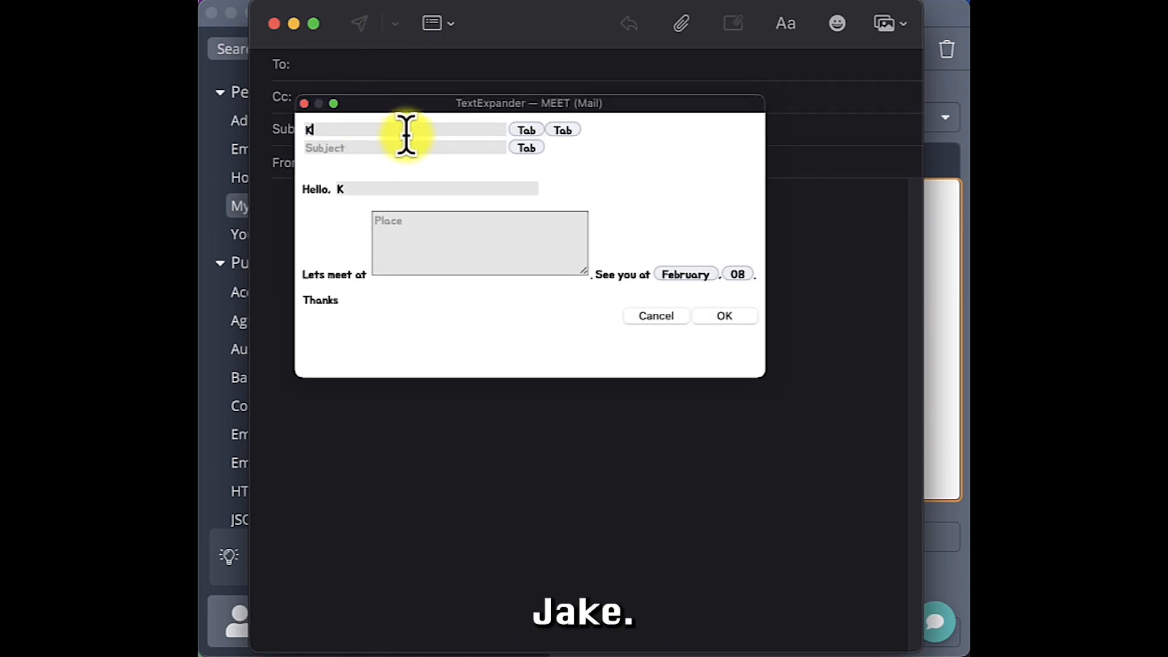
pyautogui.write('Jake')
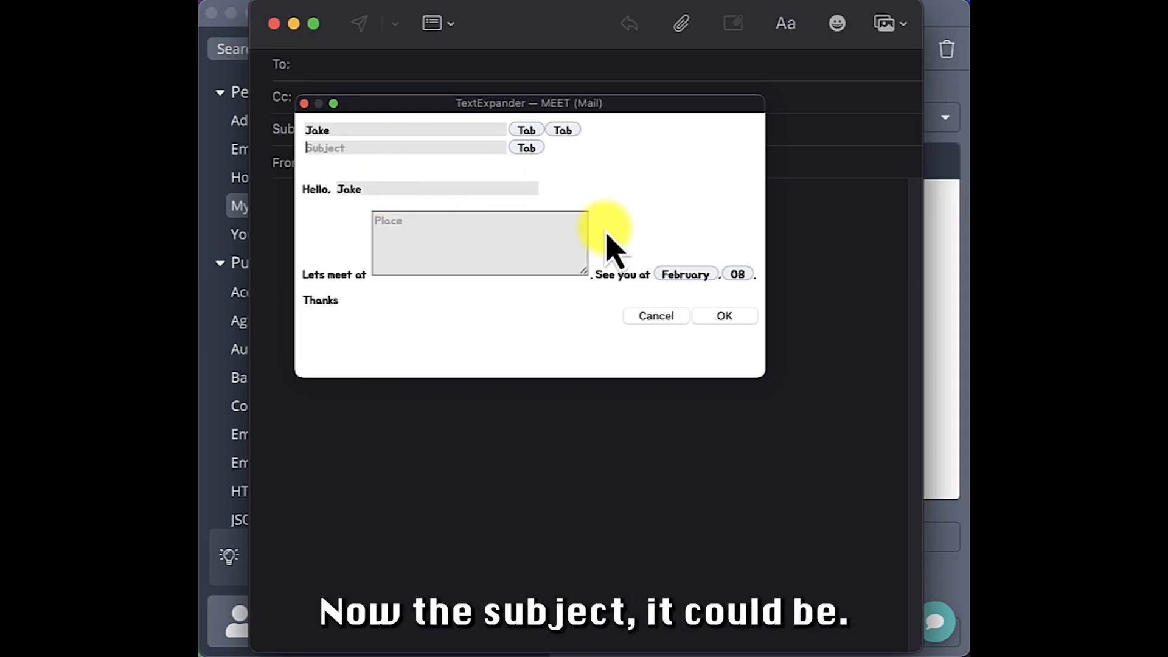
pyautogui.write('Lets')
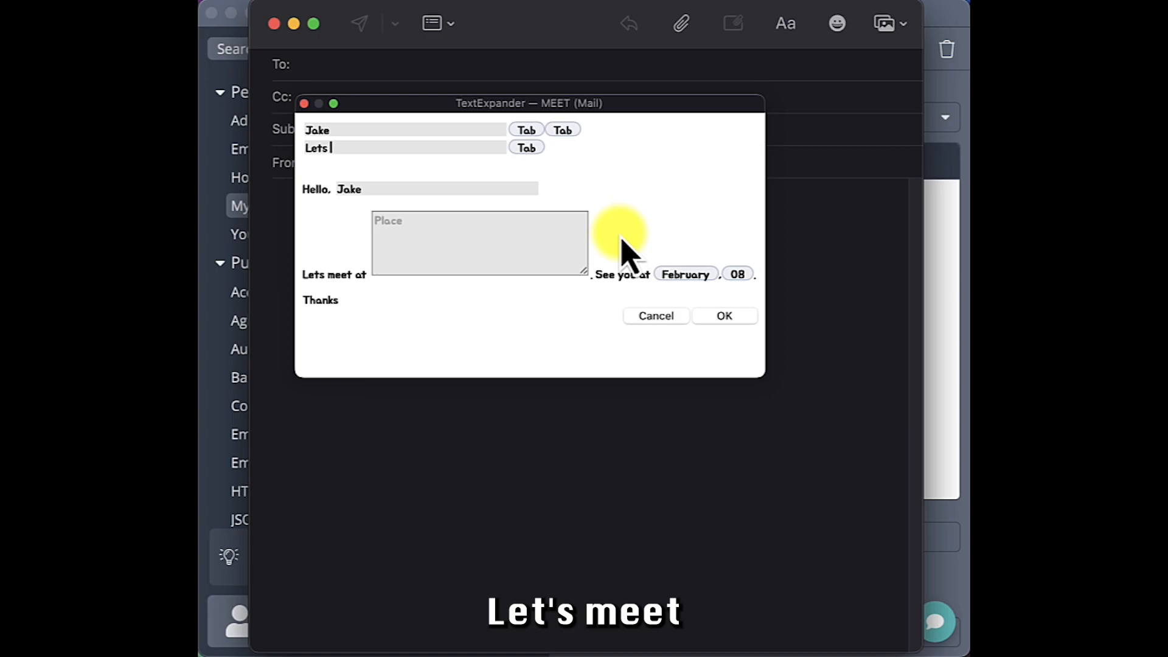
pyautogui.write(' meet in ')
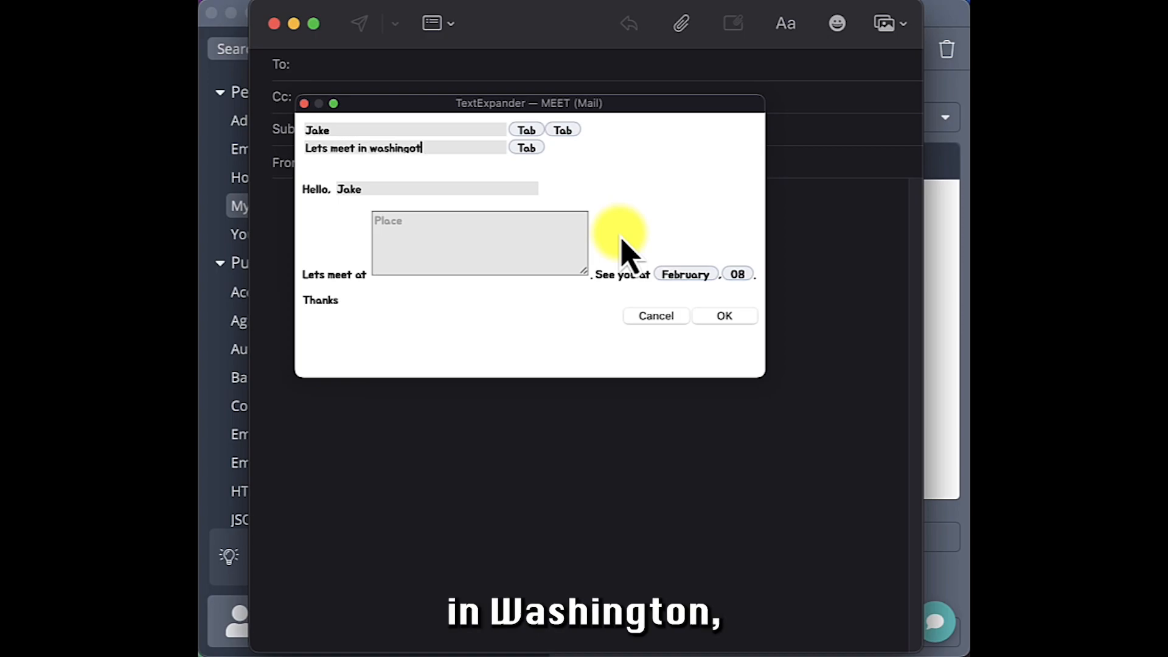
pyautogui.write('washington DC')
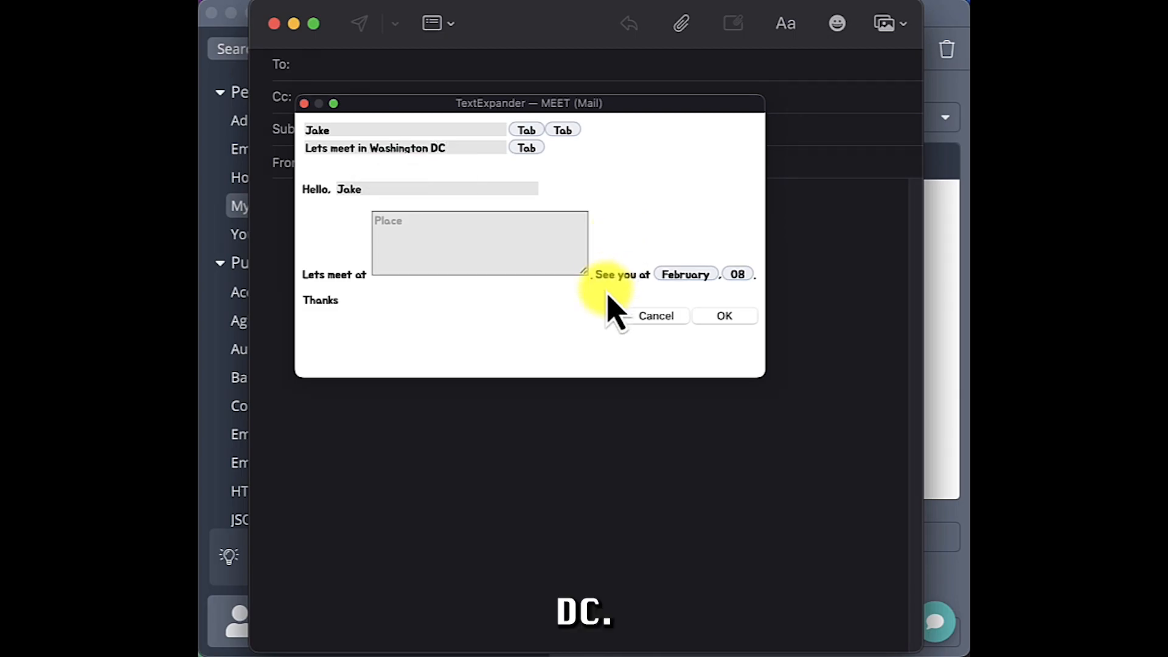
# Fill the Place field with the meeting address, expand the completed snippet into the Mail draft, and return to TextExpander.
pyautogui.click(531, 222)
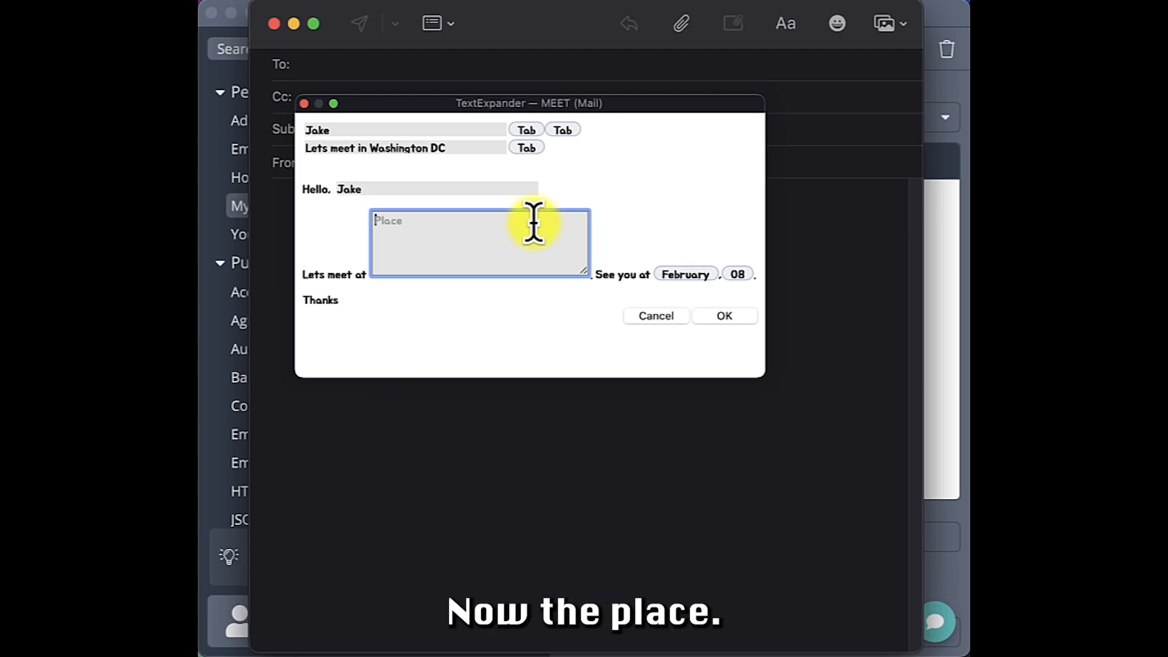
pyautogui.write('Washongton DC, 852187521')
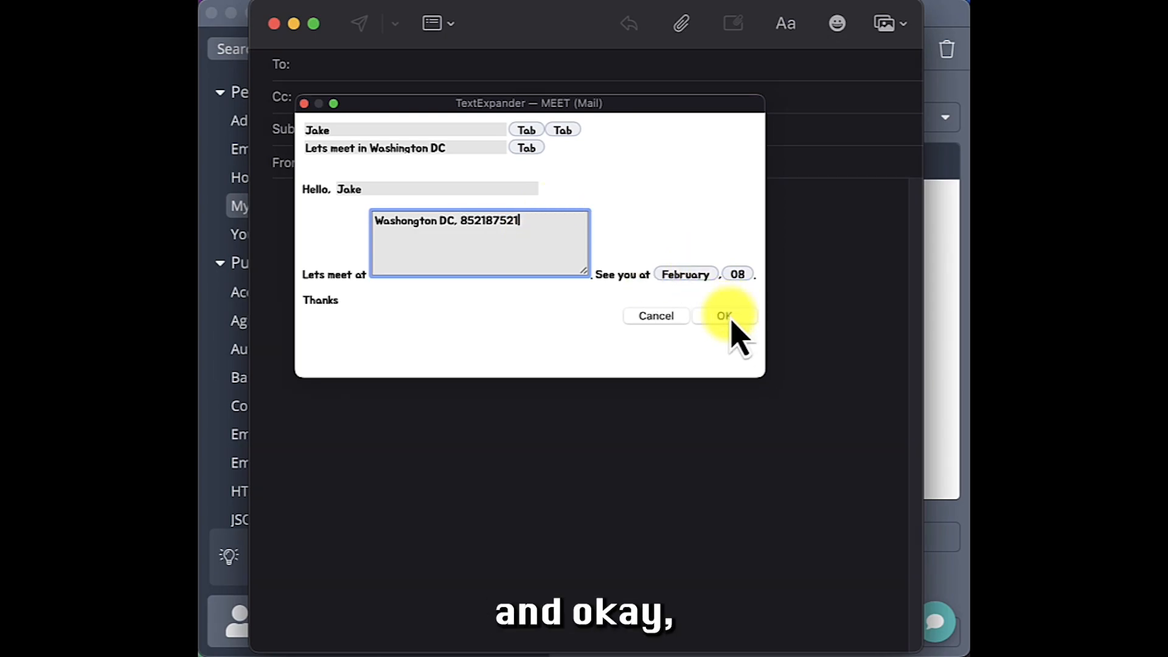
pyautogui.click(727, 318)
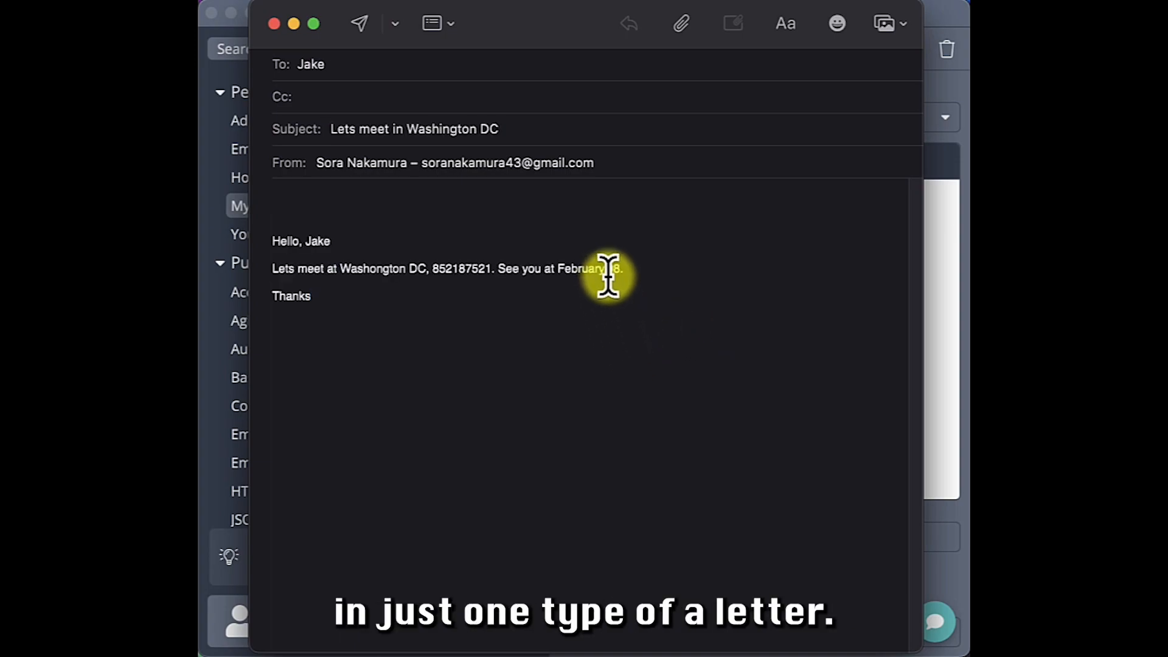
pyautogui.click(947, 329)
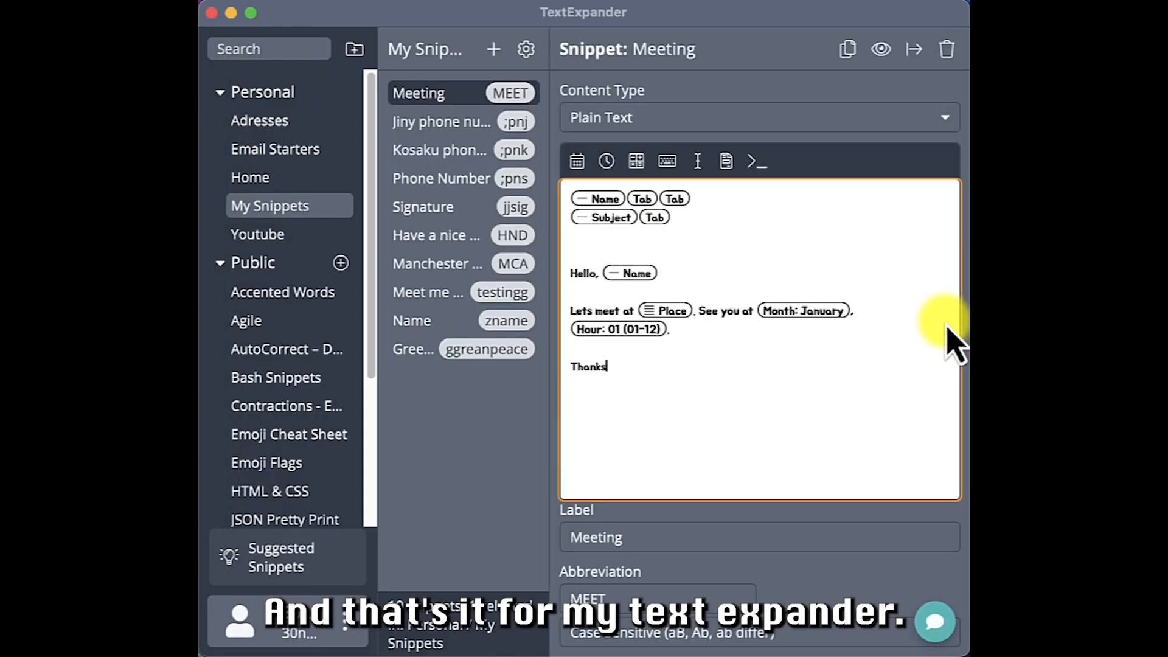